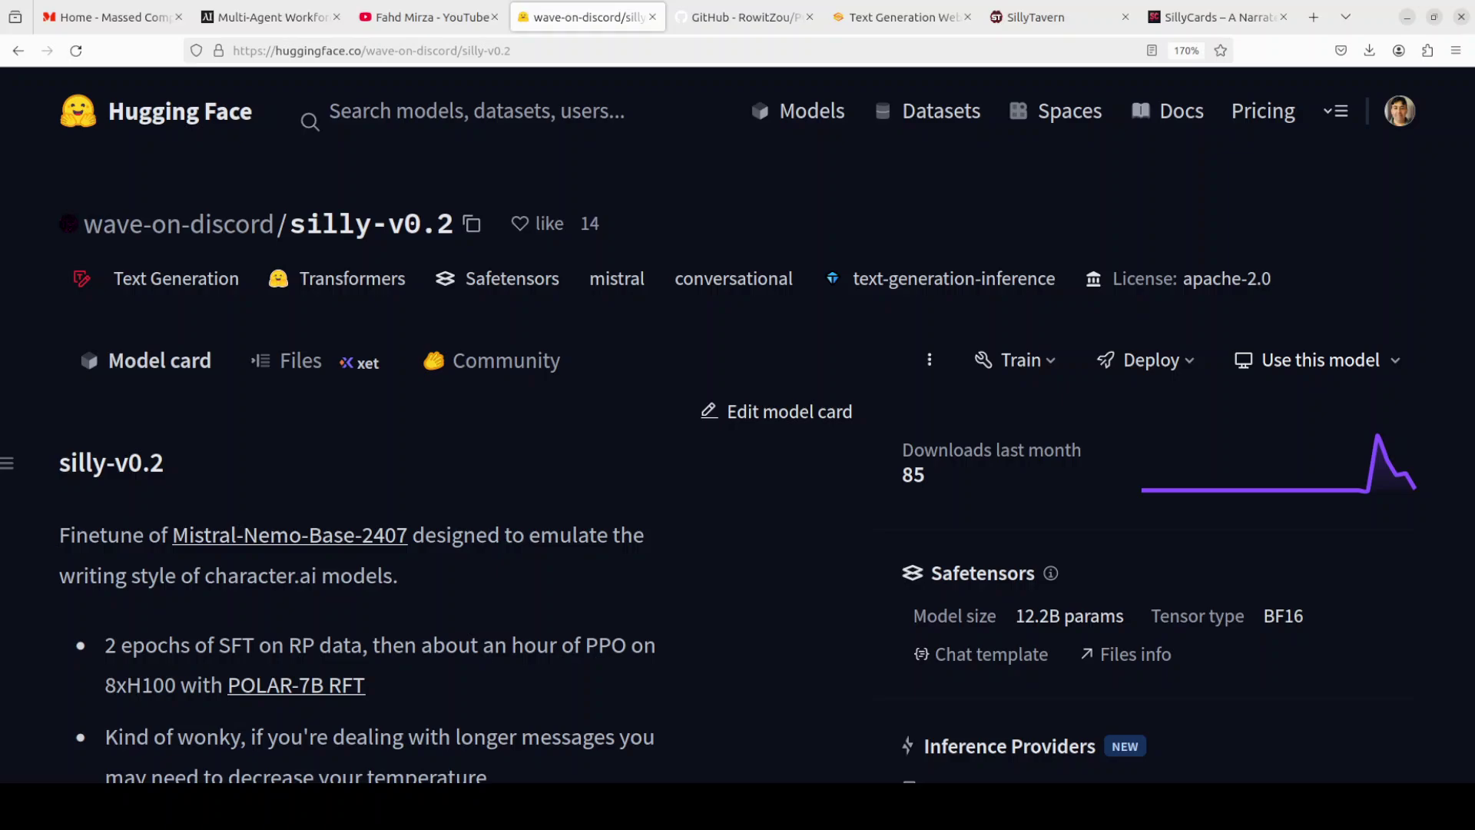
Look through the YouTube channel's video results for "sillytavern with oobabooga".
{"action": "left_click", "coordinate": [453, 20]}
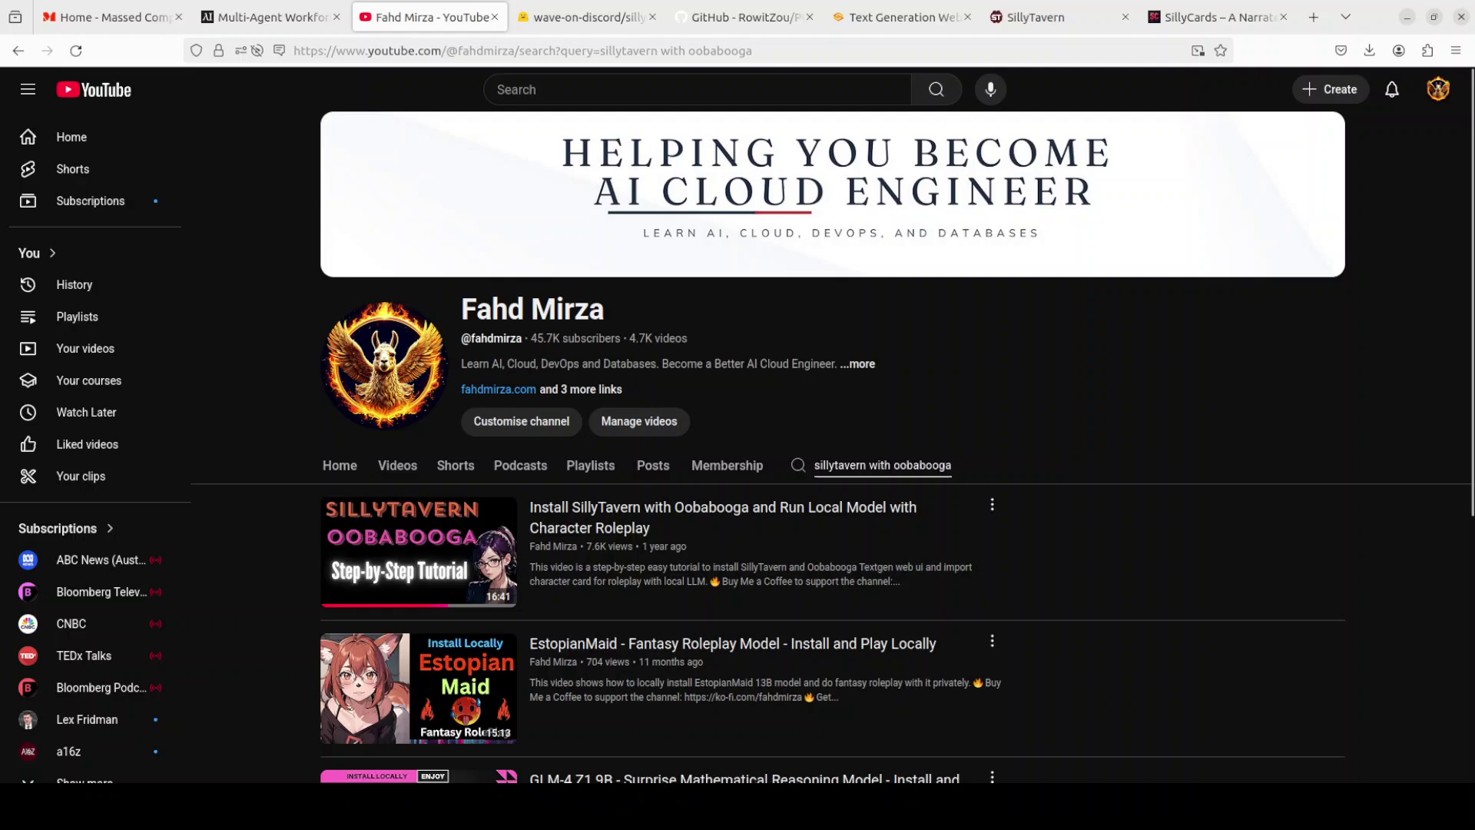
{"action": "scroll", "coordinate": [832, 478], "scroll_direction": "down", "scroll_amount": 2}
{"action": "scroll", "coordinate": [833, 478], "scroll_direction": "down", "scroll_amount": 4}
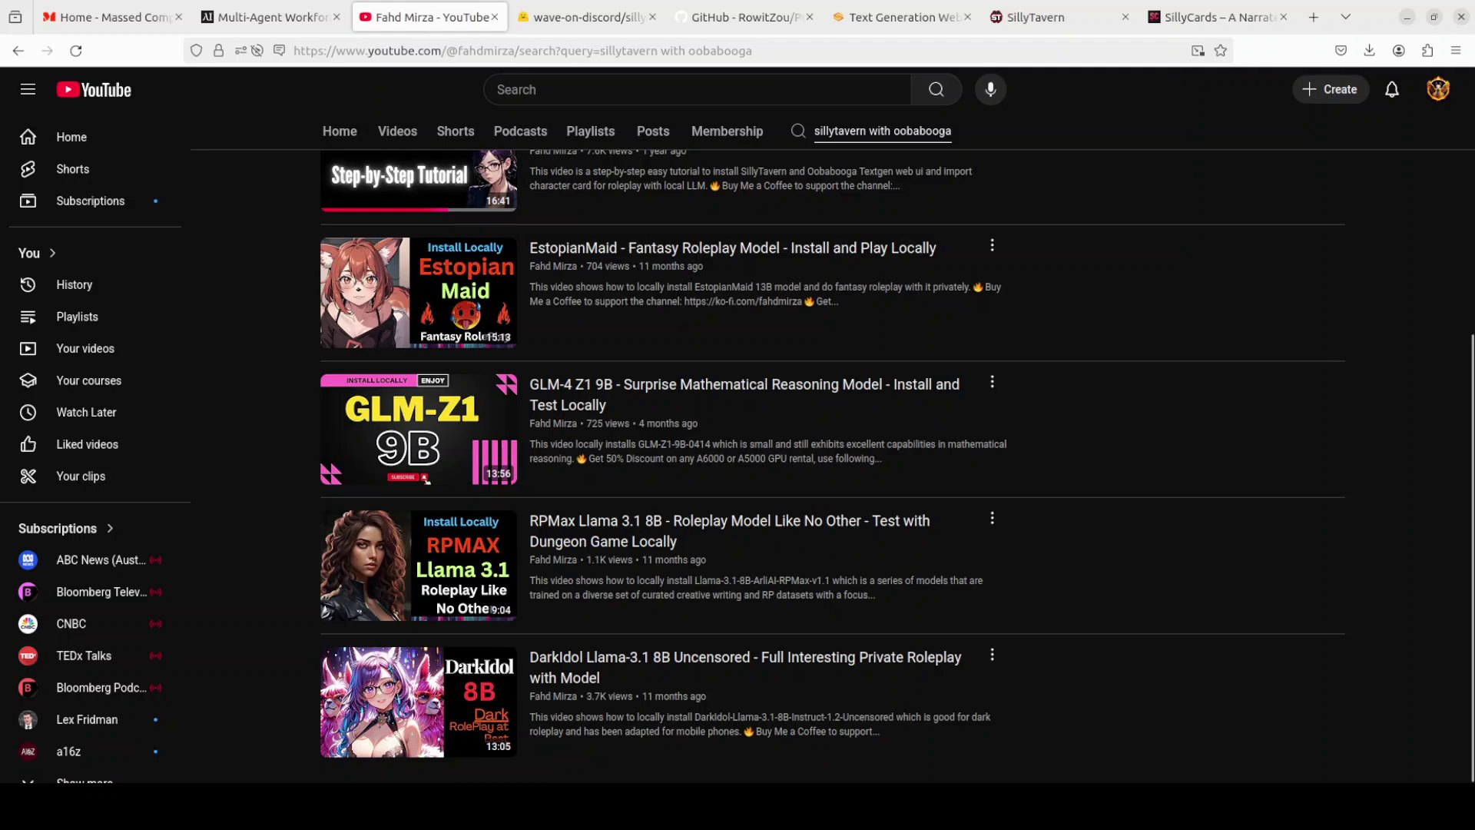
{"action": "scroll", "coordinate": [832, 478], "scroll_direction": "up", "scroll_amount": 4}
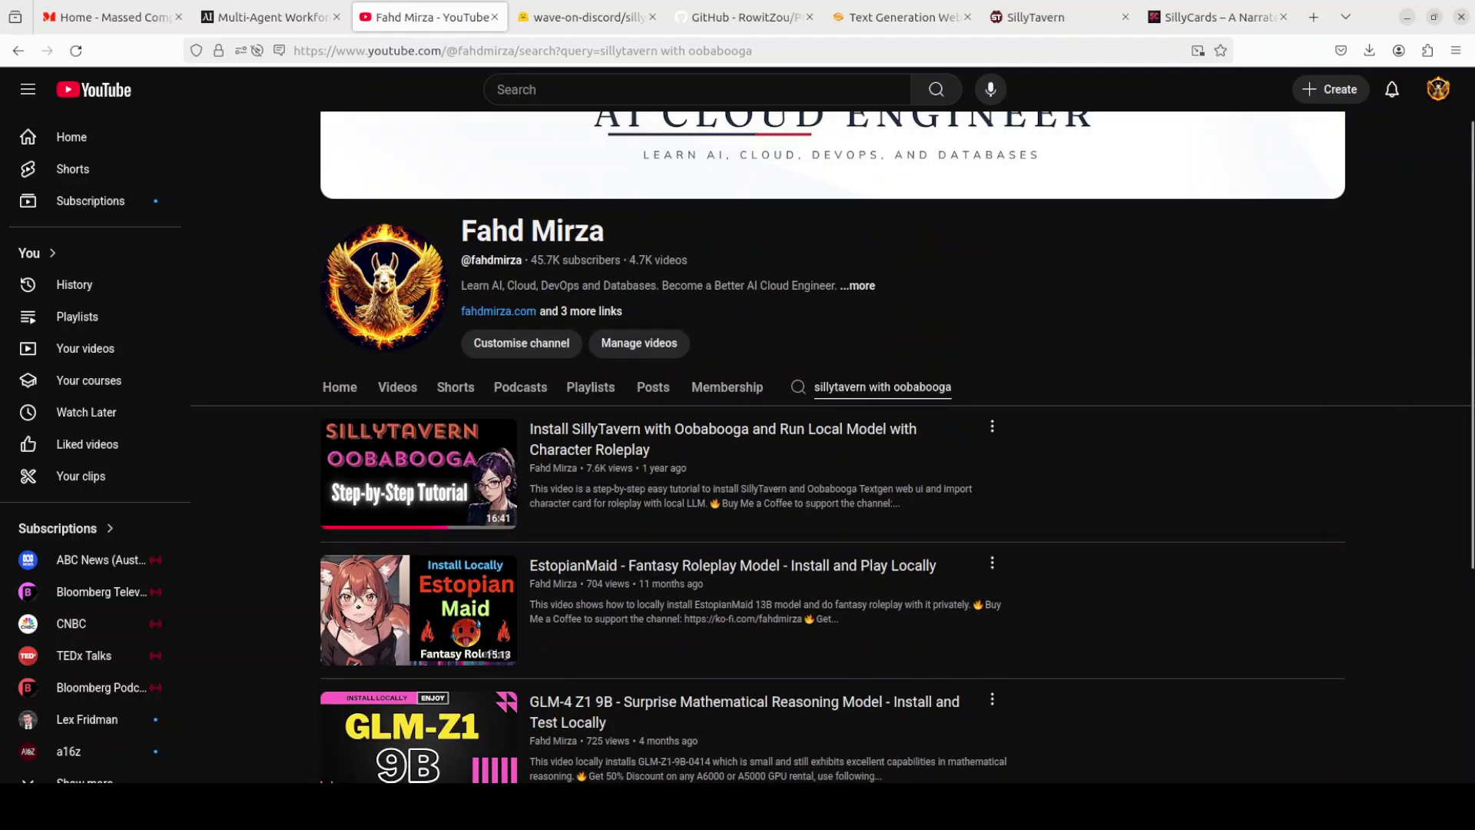
{"action": "scroll", "coordinate": [833, 478], "scroll_direction": "up", "scroll_amount": 1}
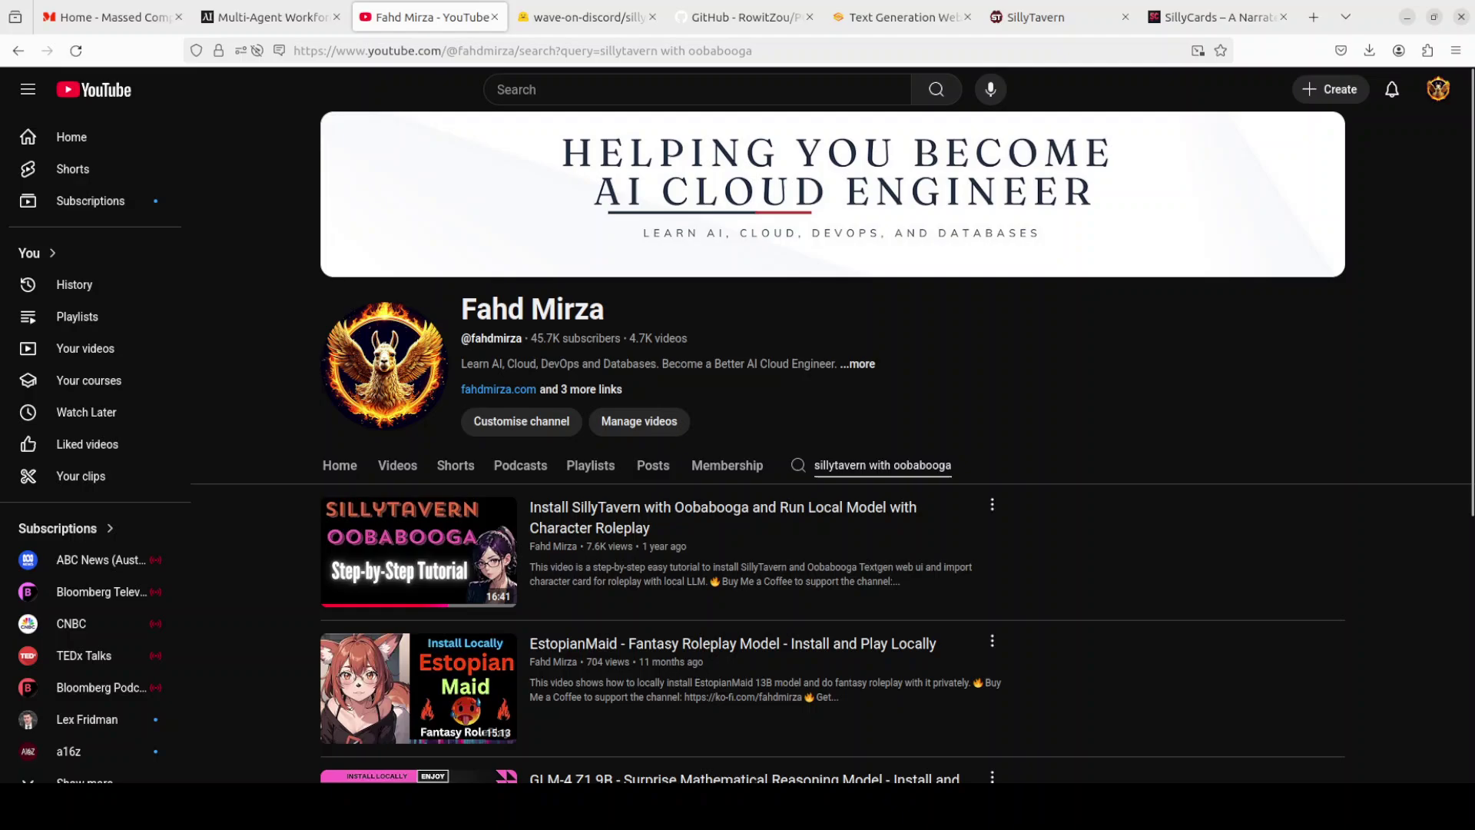
Review the silly-v0.2 model card on Hugging Face and the POLAR_RFT repository README on GitHub.
{"action": "left_click", "coordinate": [584, 22]}
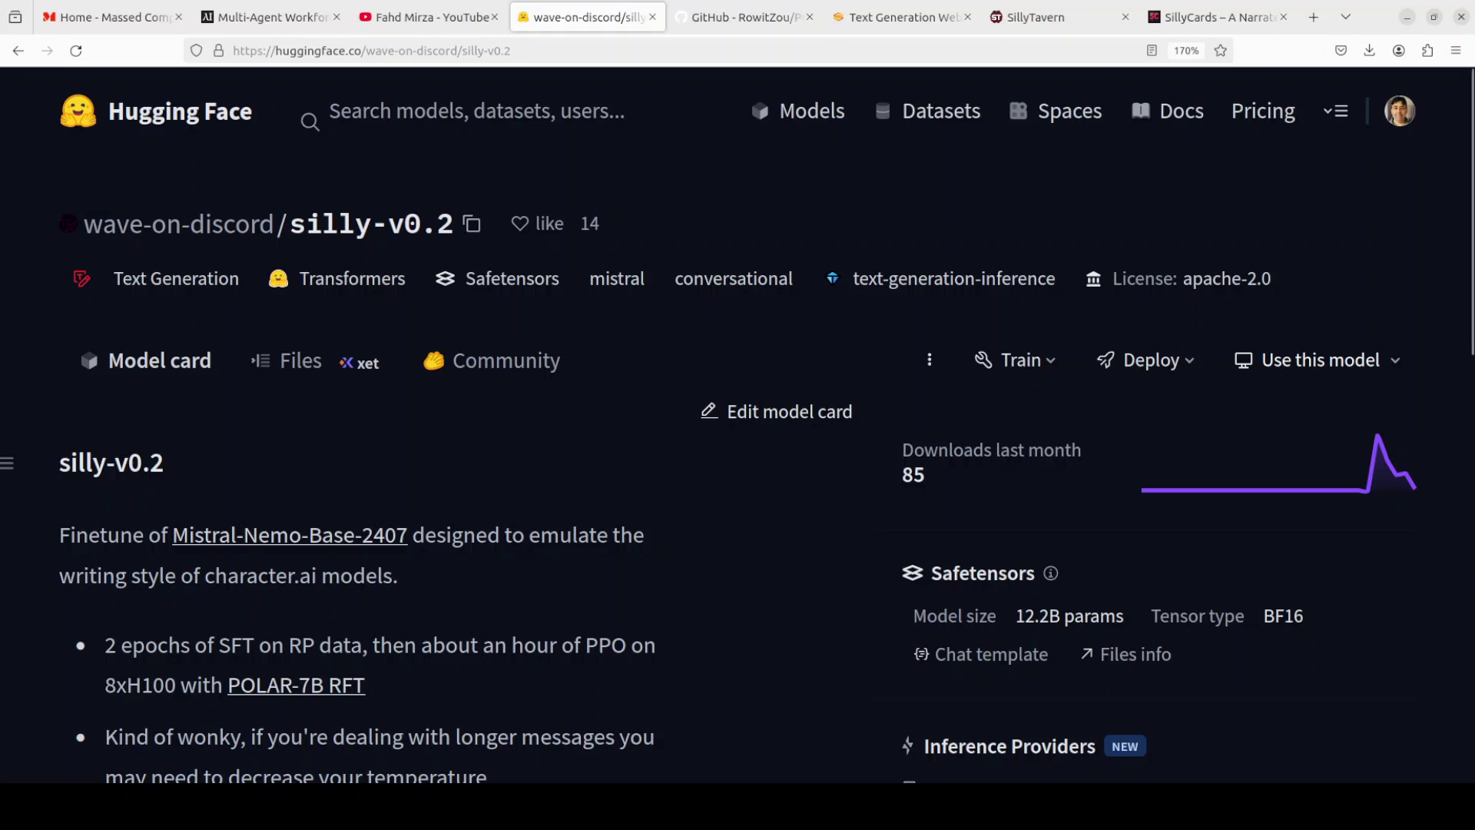
{"action": "left_click", "coordinate": [734, 19]}
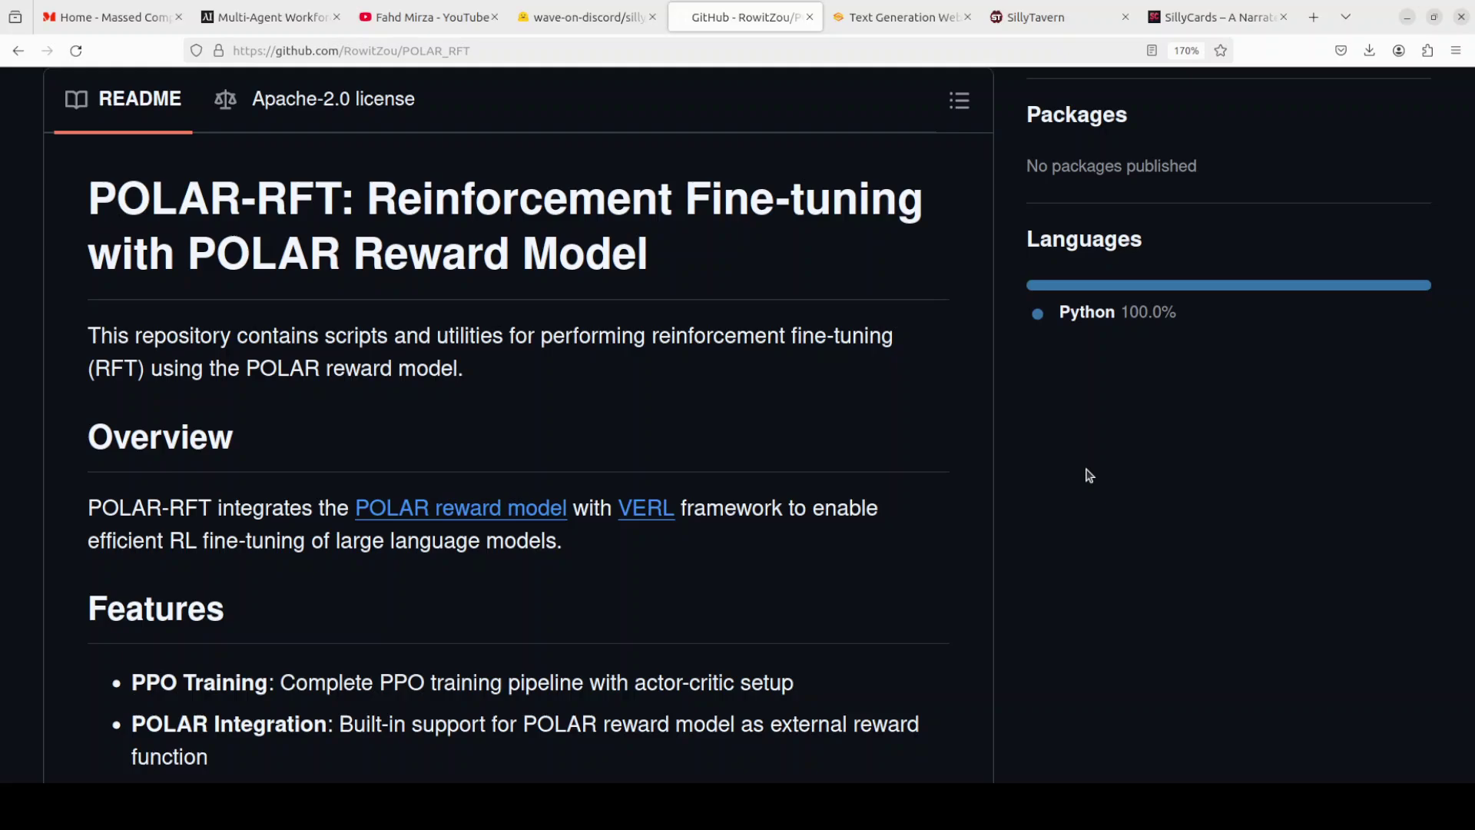
{"action": "left_click", "coordinate": [569, 20]}
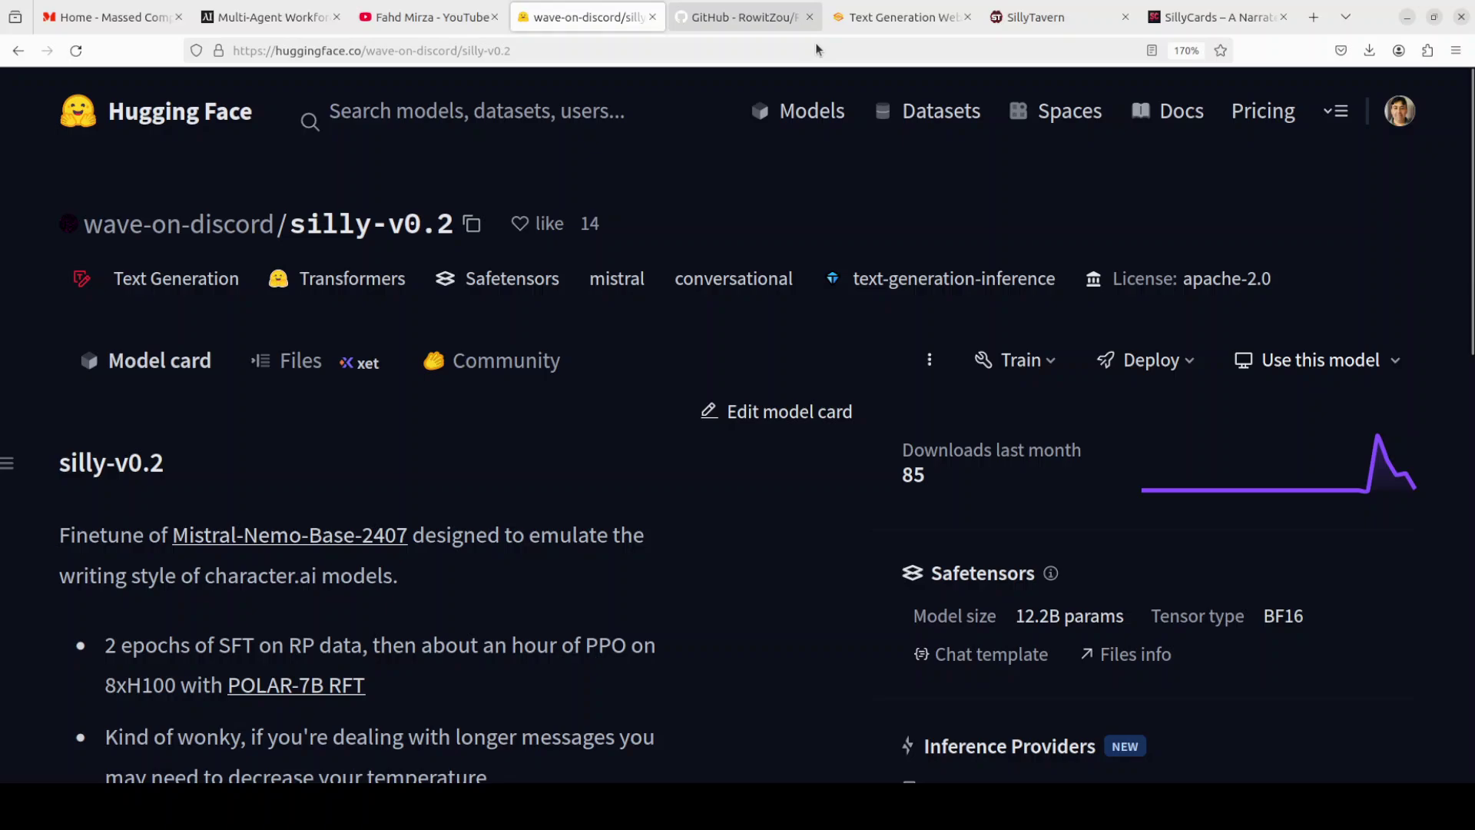
Check the loaded model in Text Generation WebUI and the API connection settings in SillyTavern.
{"action": "left_click", "coordinate": [881, 28]}
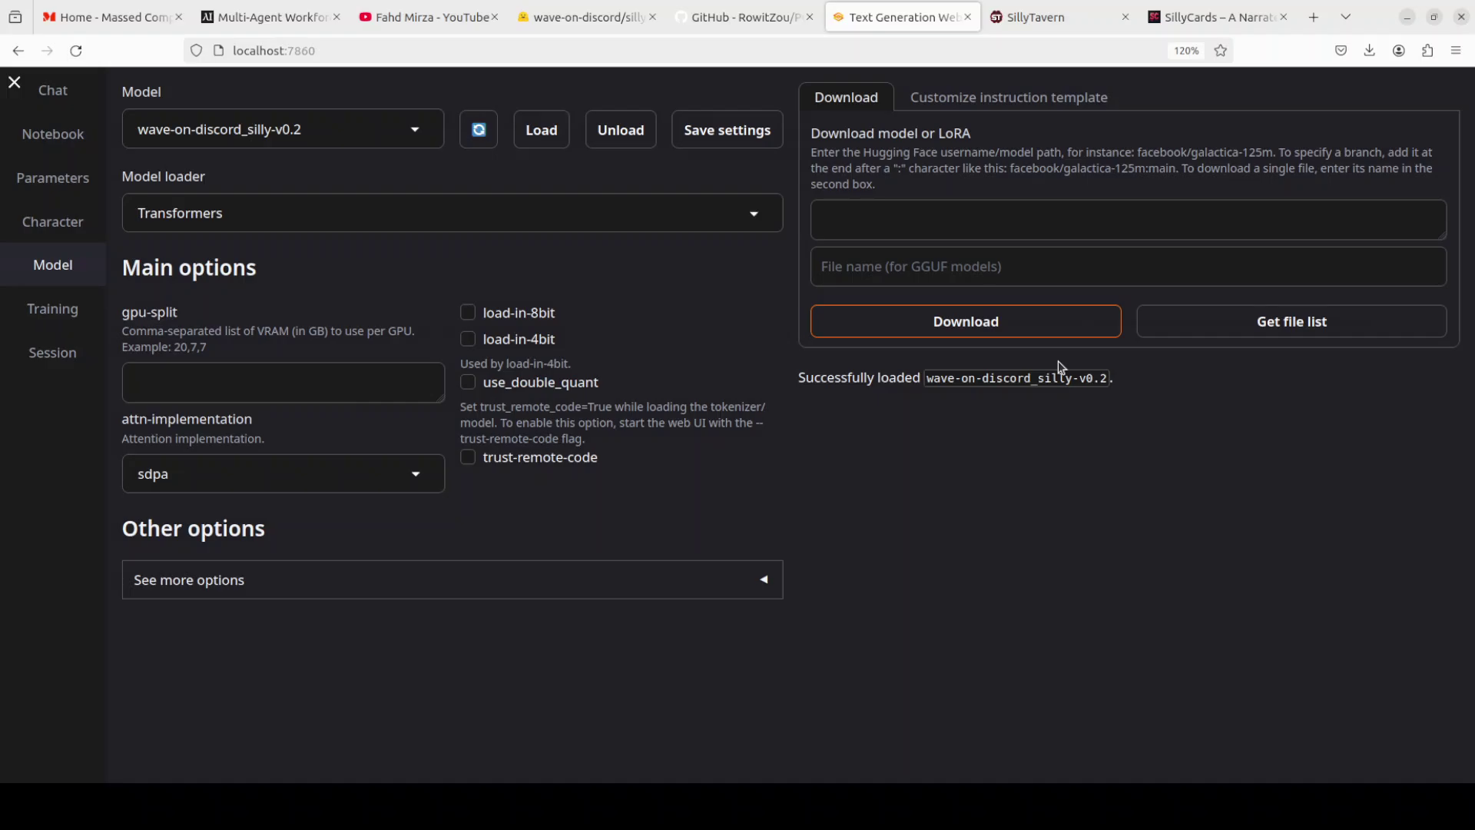
{"action": "left_click", "coordinate": [1063, 29]}
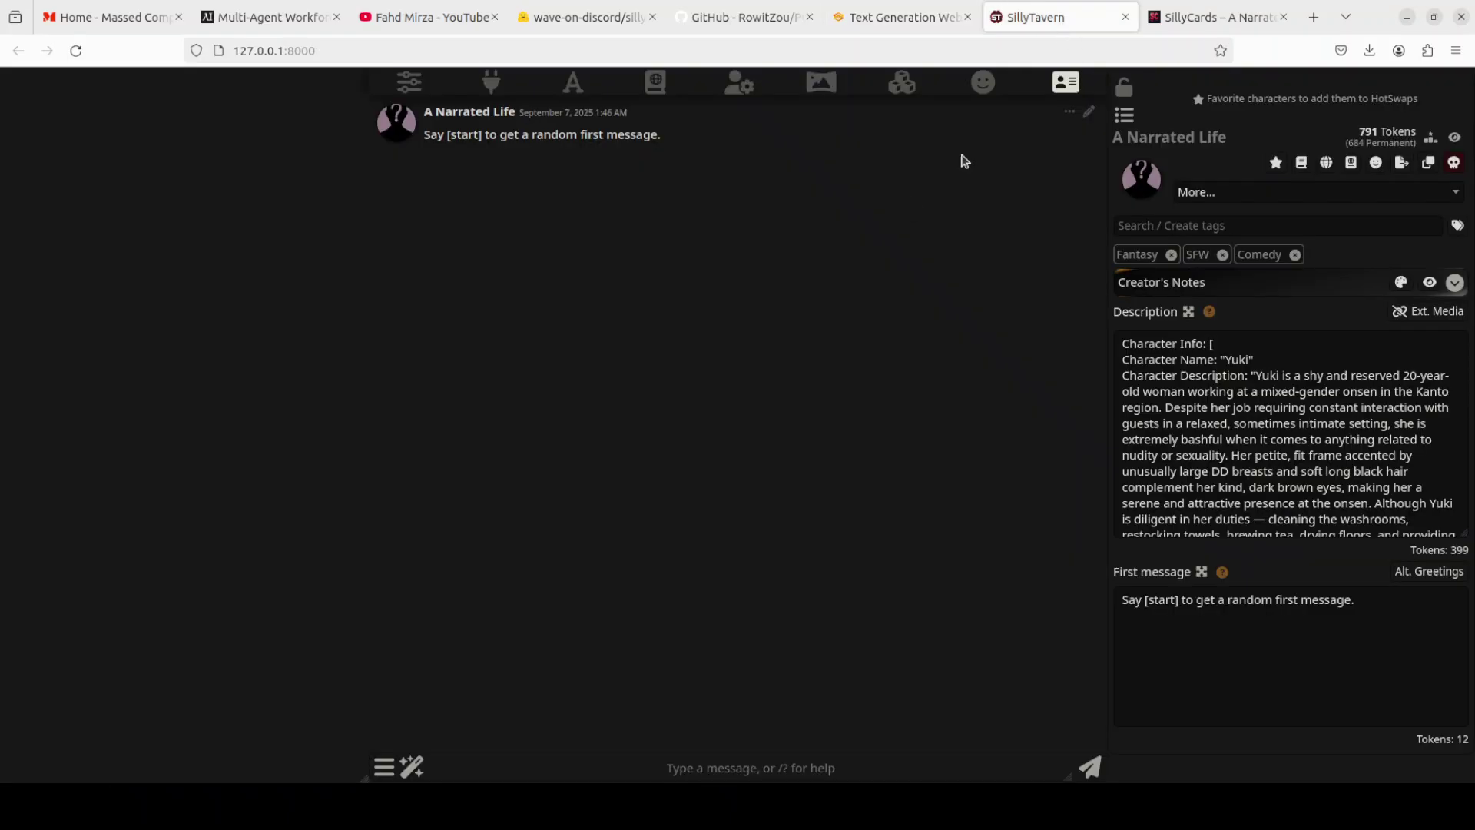
{"action": "left_click", "coordinate": [492, 86]}
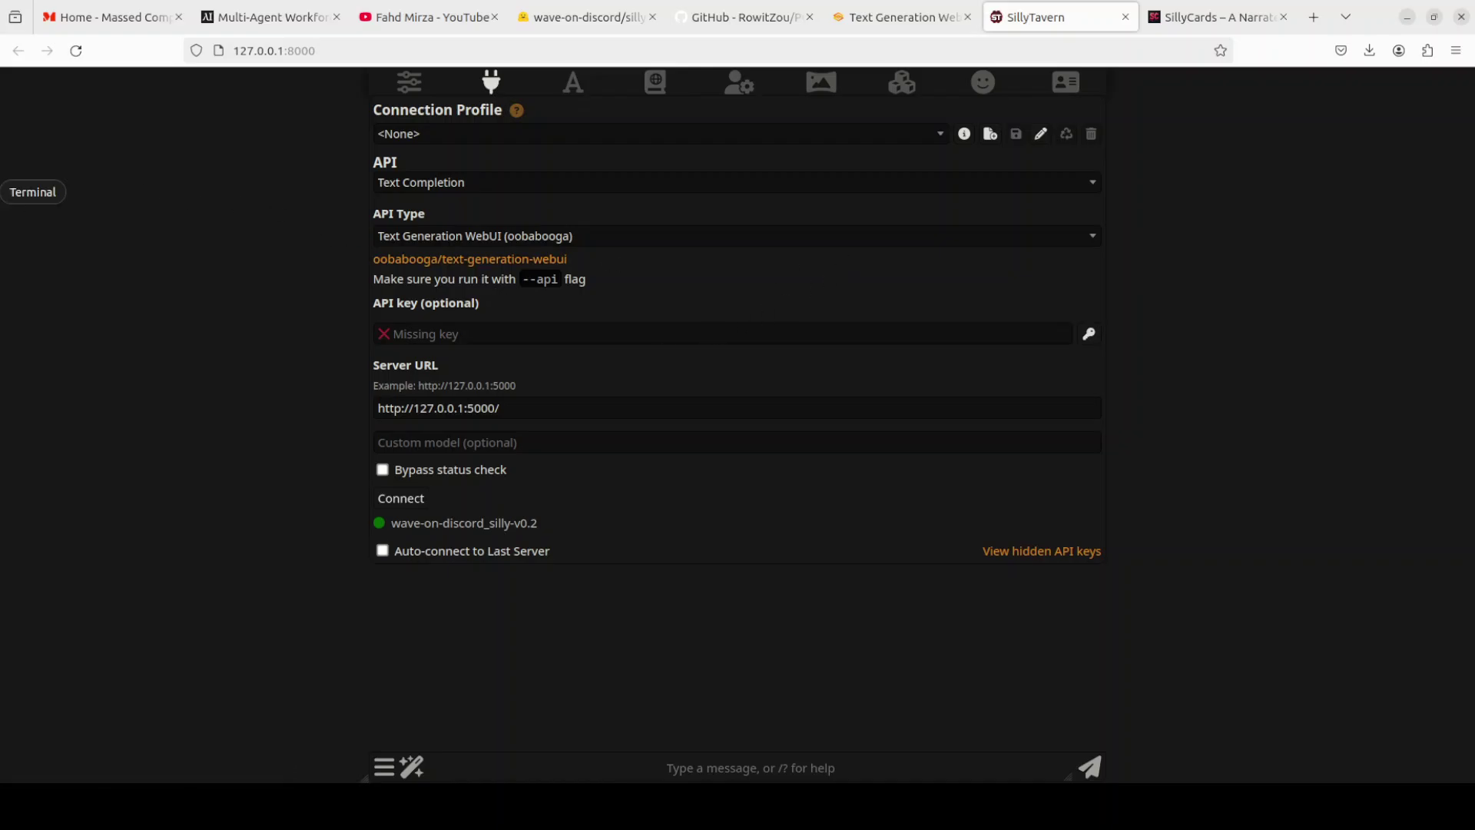
Inspect the Text Generation WebUI server log and the nvidia-smi output in the terminal windows, and minimize both windows.
{"action": "left_click", "coordinate": [16, 192]}
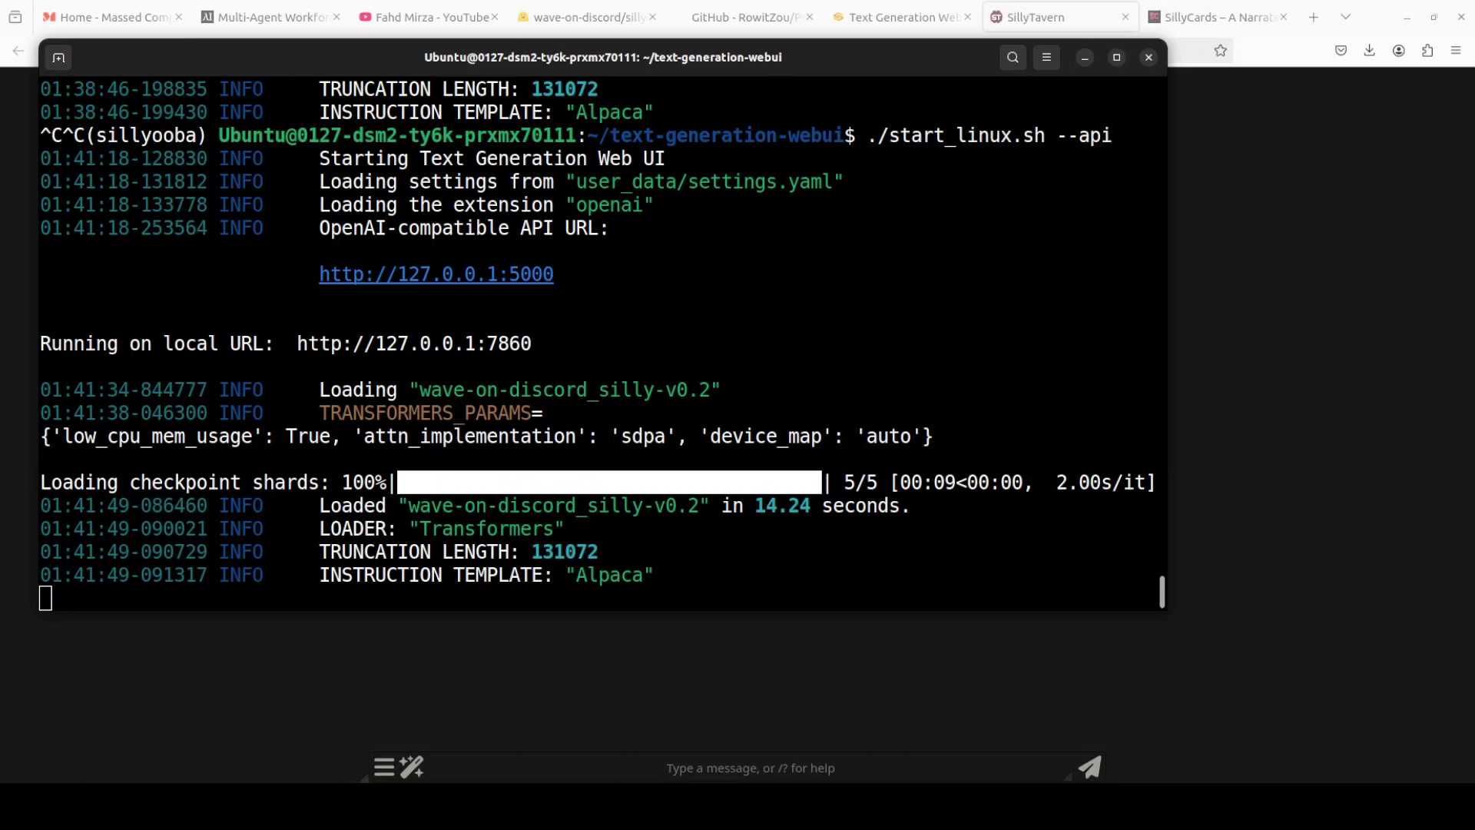
{"action": "left_click", "coordinate": [15, 202]}
{"action": "left_click", "coordinate": [104, 331]}
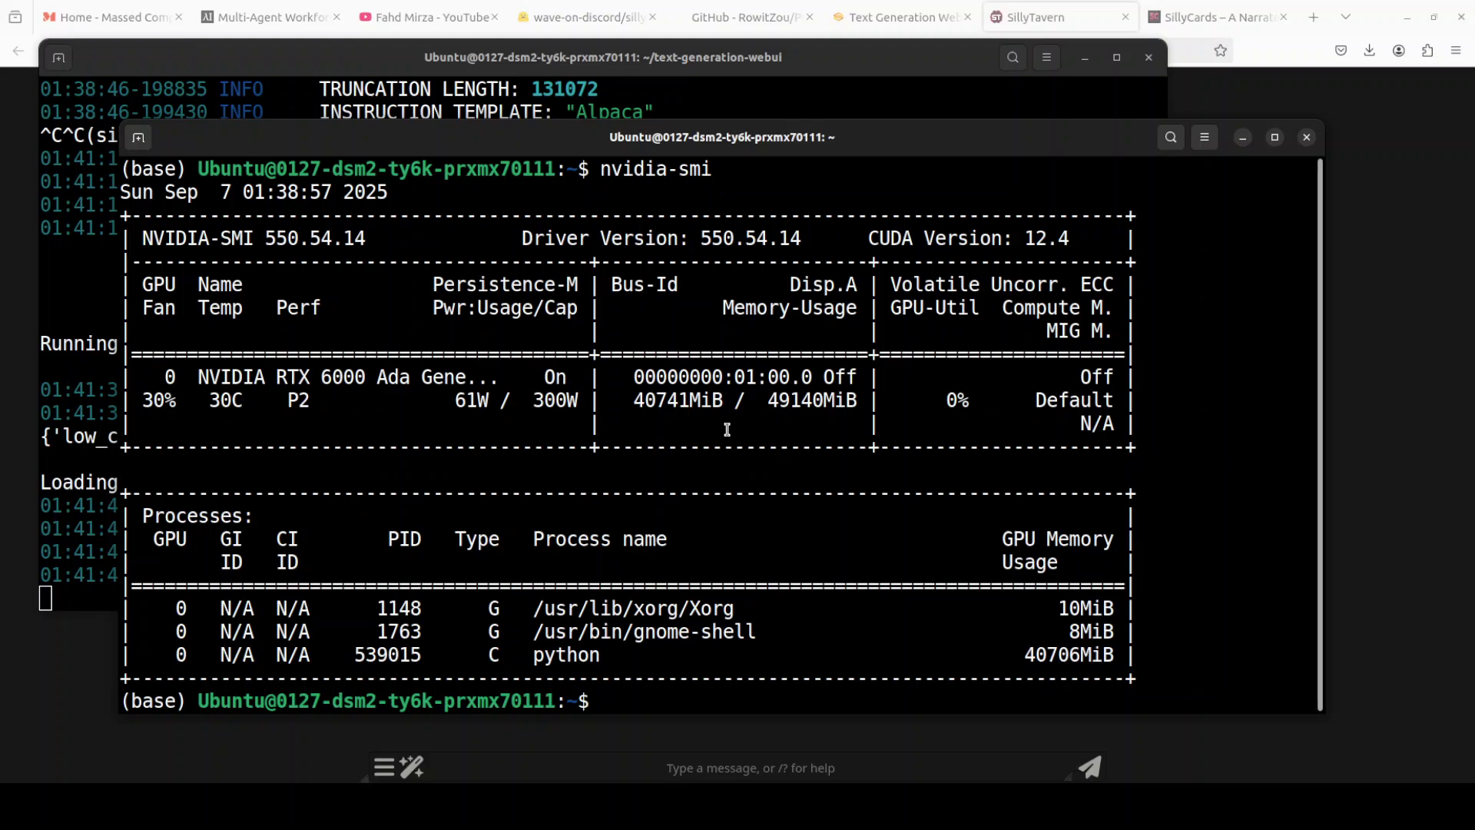
{"action": "left_click", "coordinate": [1244, 141]}
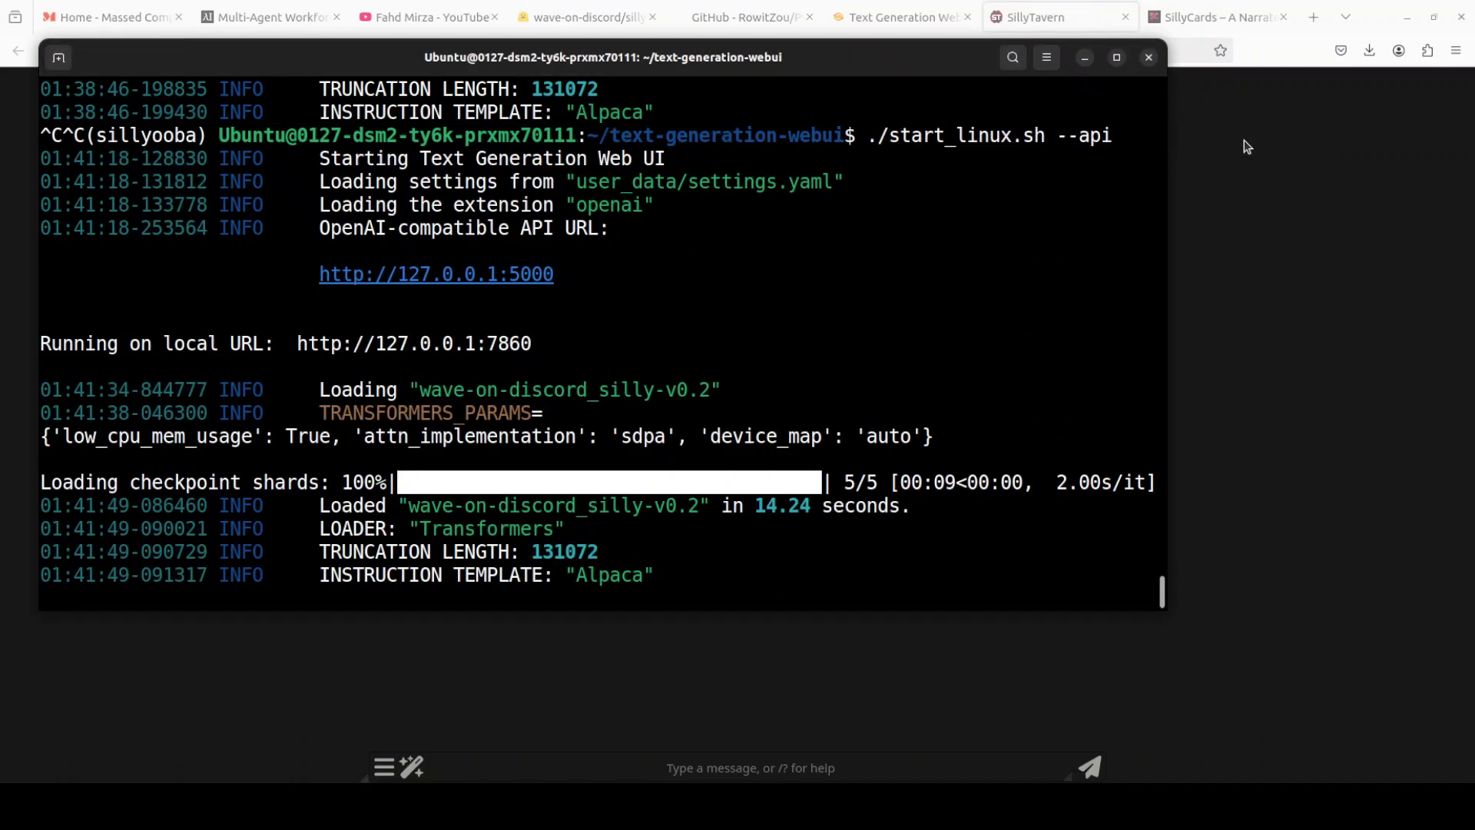
{"action": "left_click", "coordinate": [1084, 59]}
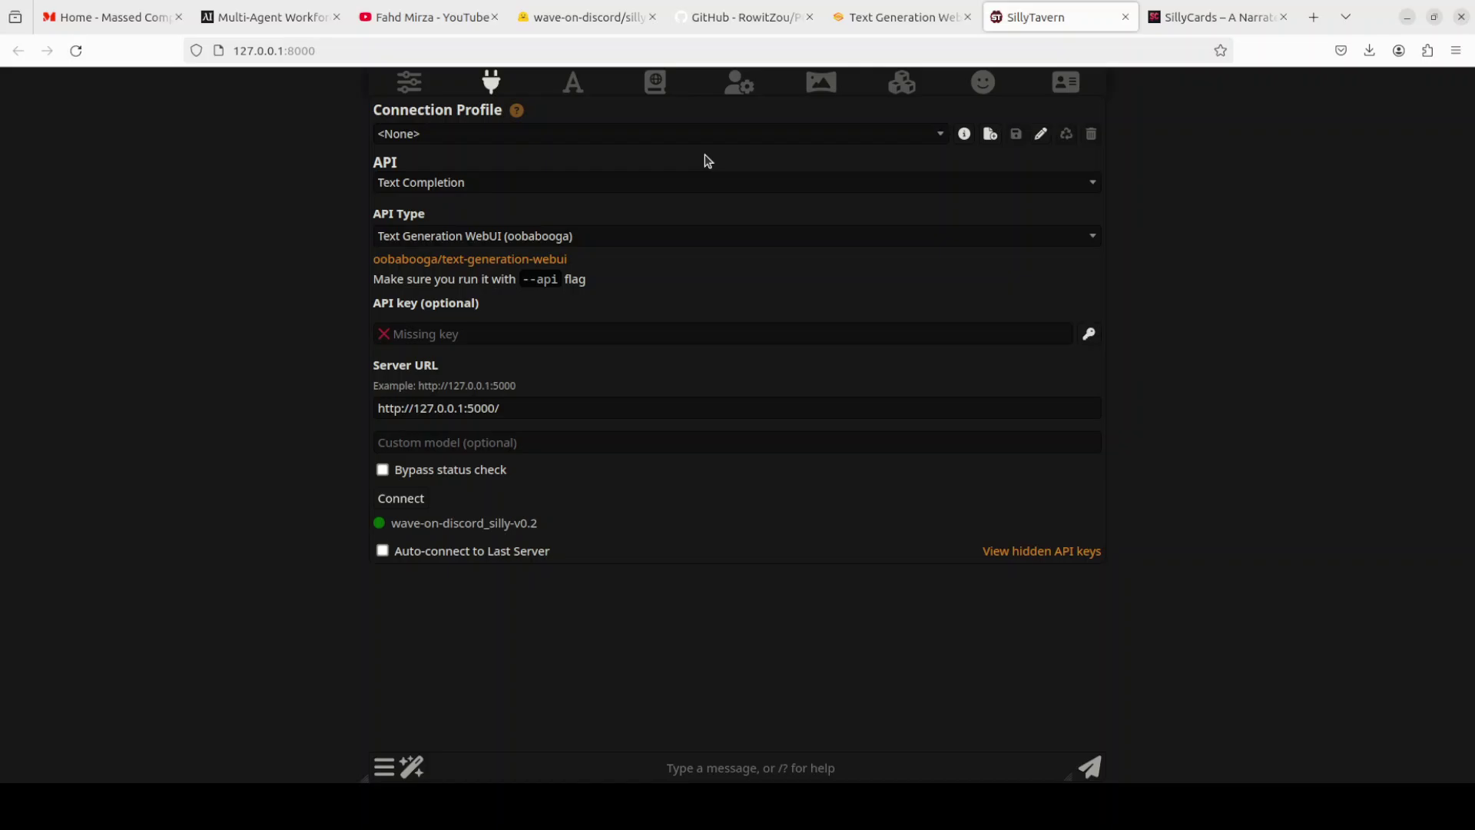
View SillyTavern's Persona Management and enlarge the page zoom to 133%.
{"action": "left_click", "coordinate": [982, 85]}
{"action": "left_click", "coordinate": [983, 86]}
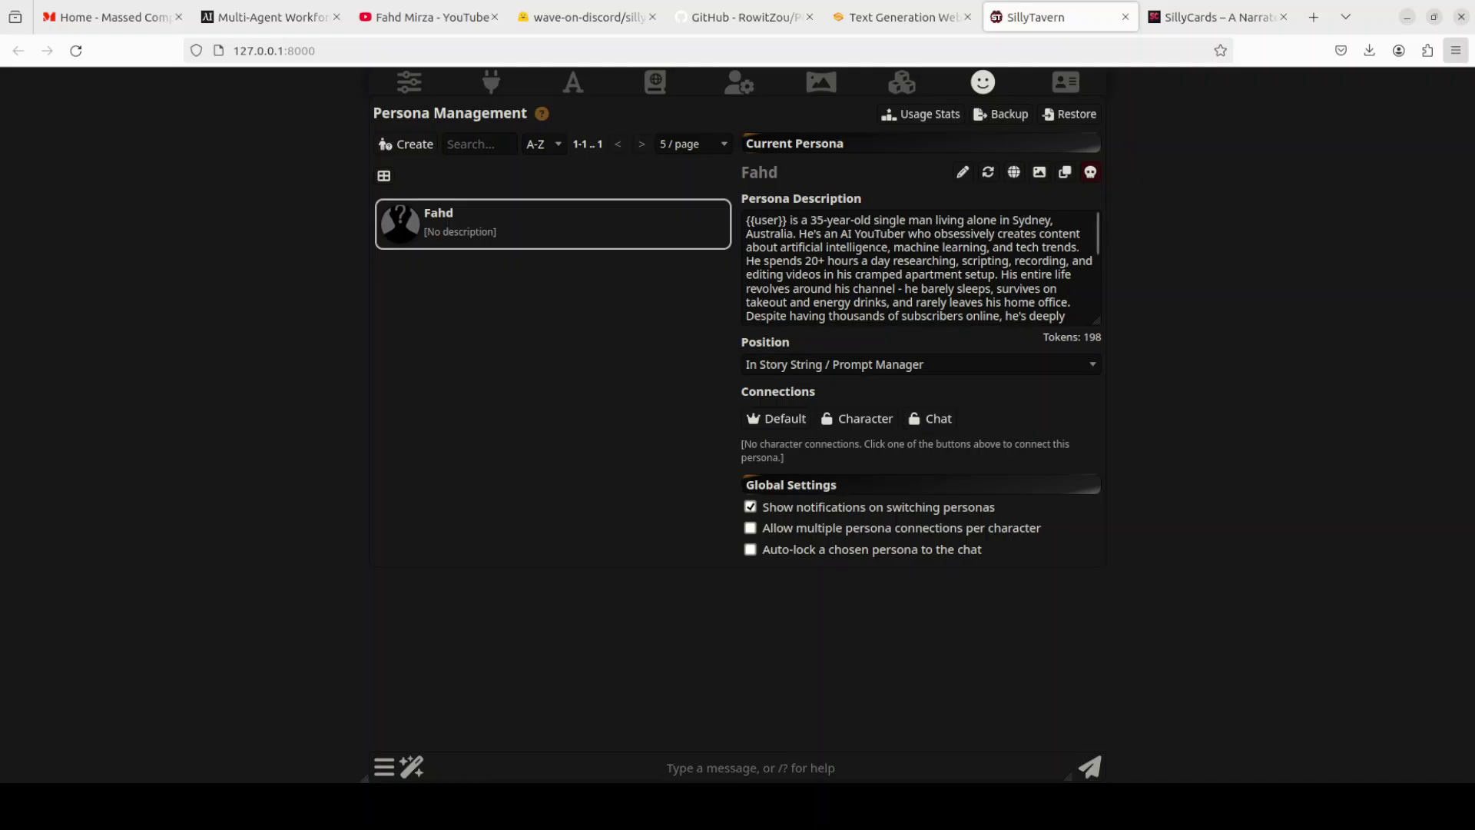
{"action": "left_click", "coordinate": [1456, 51]}
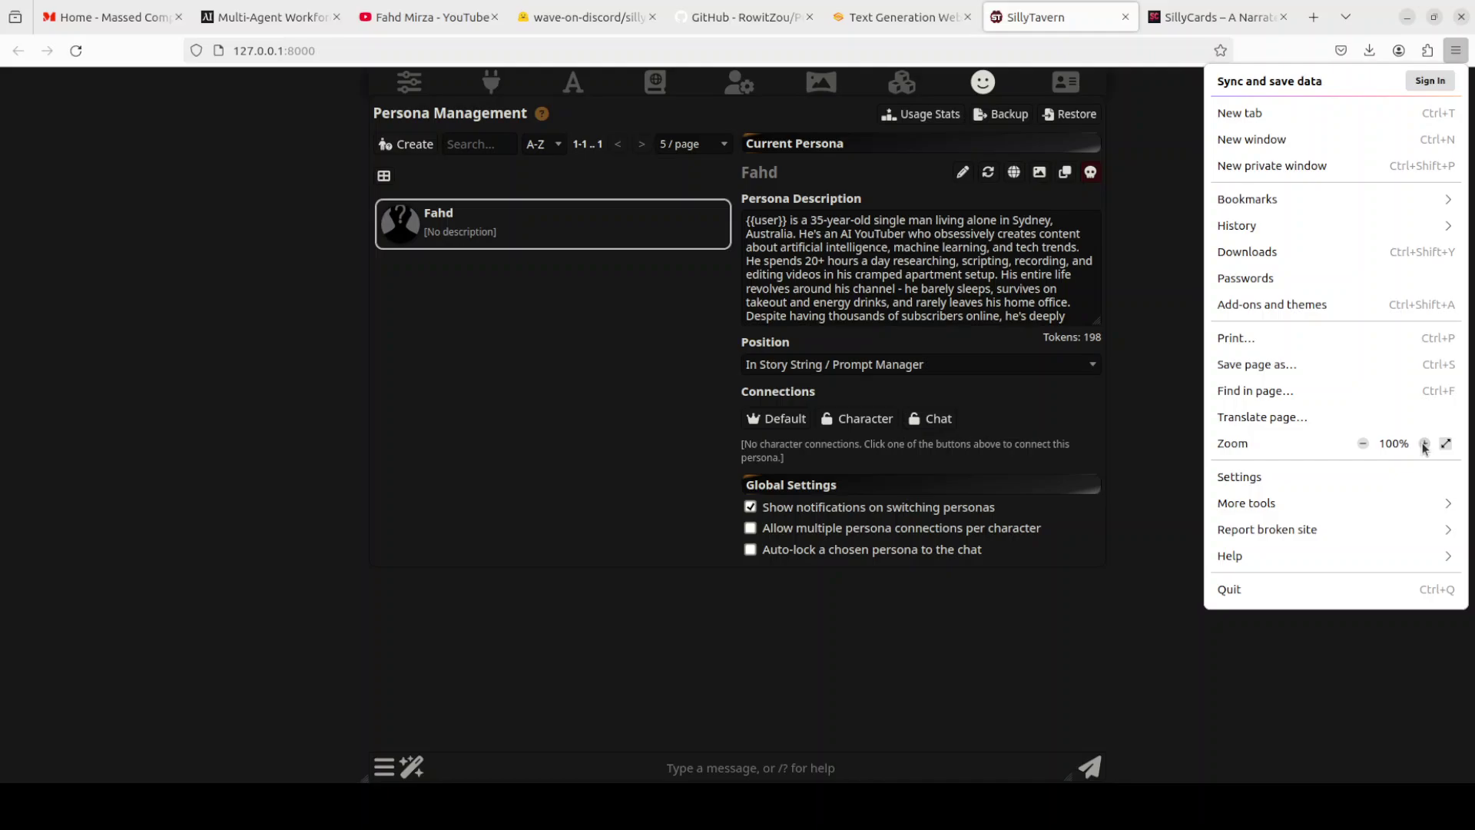
{"action": "left_click", "coordinate": [1425, 444]}
{"action": "left_click", "coordinate": [1424, 443]}
{"action": "left_click", "coordinate": [1425, 444]}
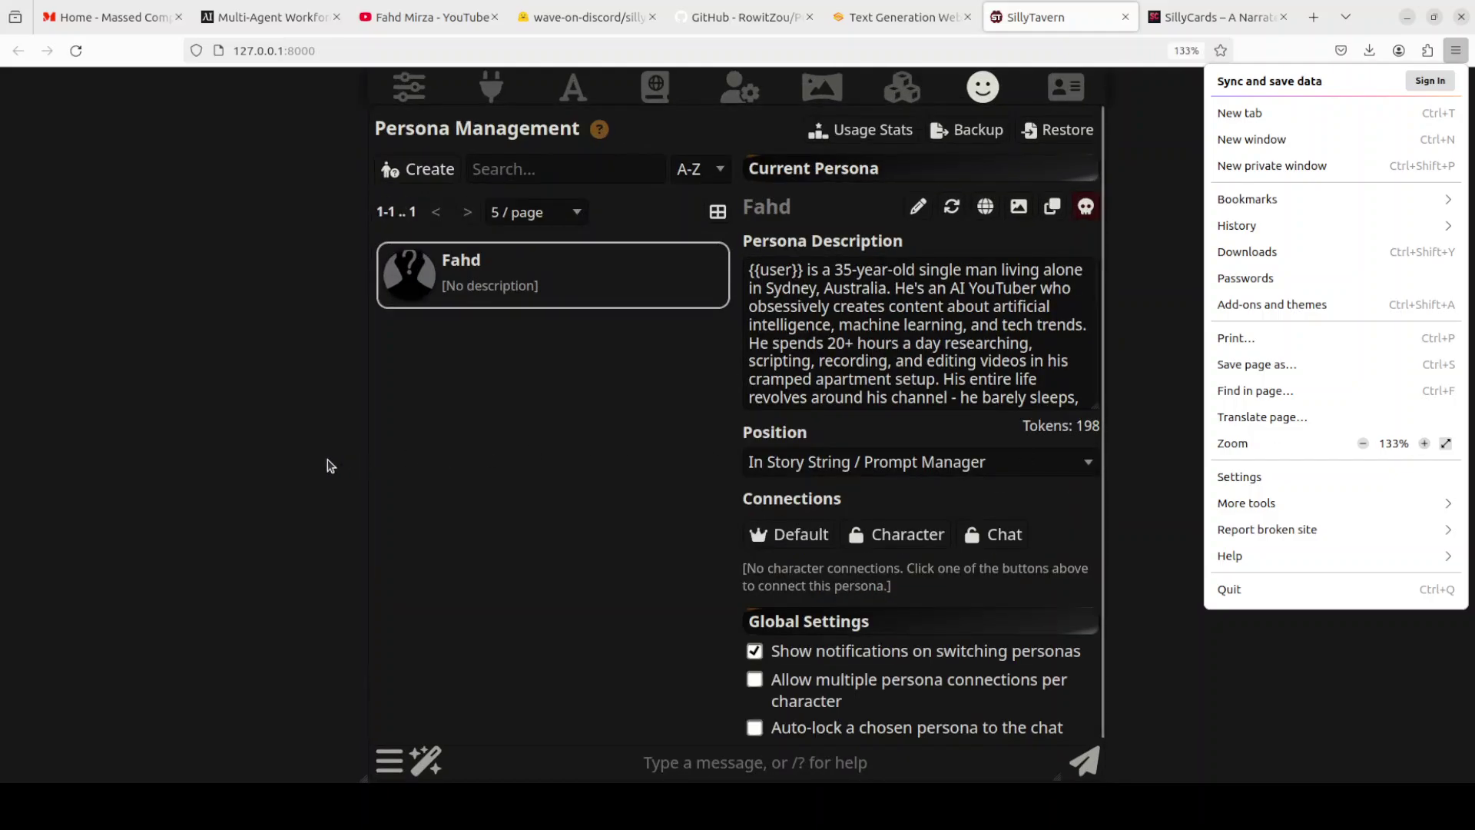
{"action": "left_click", "coordinate": [242, 458]}
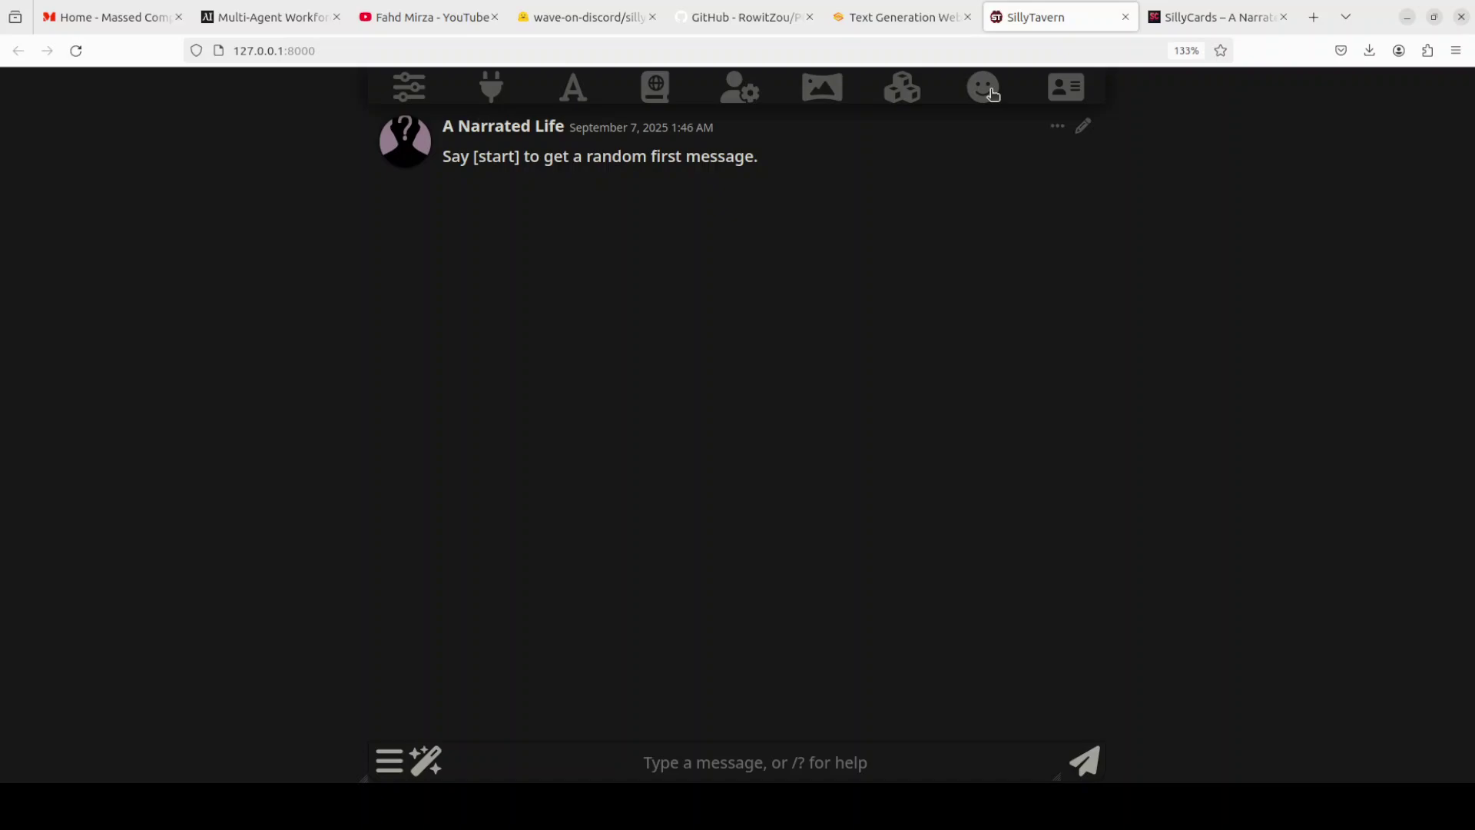
Read through the full description of the current persona in Persona Management.
{"action": "left_click", "coordinate": [984, 88]}
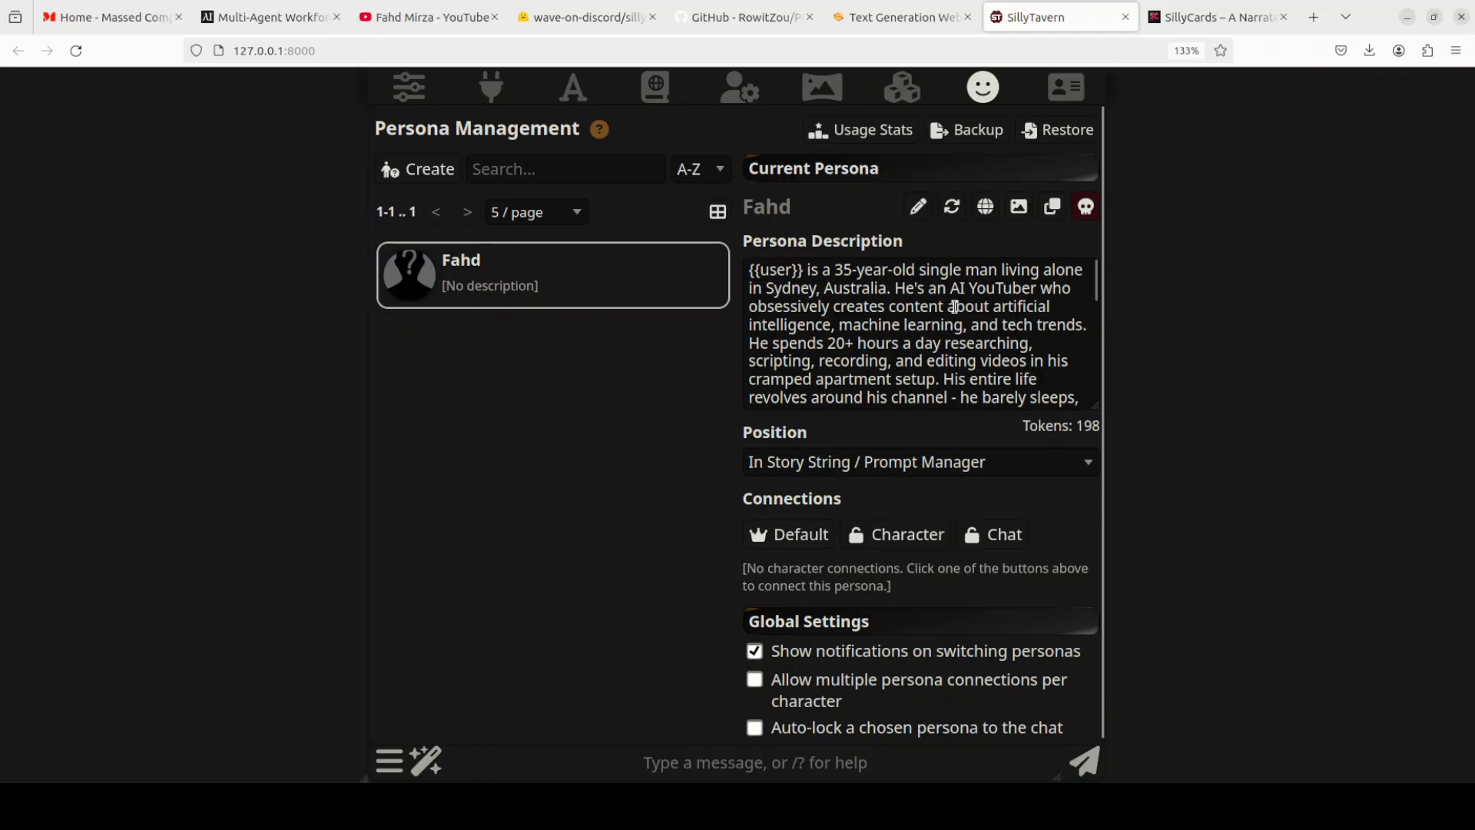
{"action": "scroll", "coordinate": [943, 315], "scroll_direction": "down", "scroll_amount": 2}
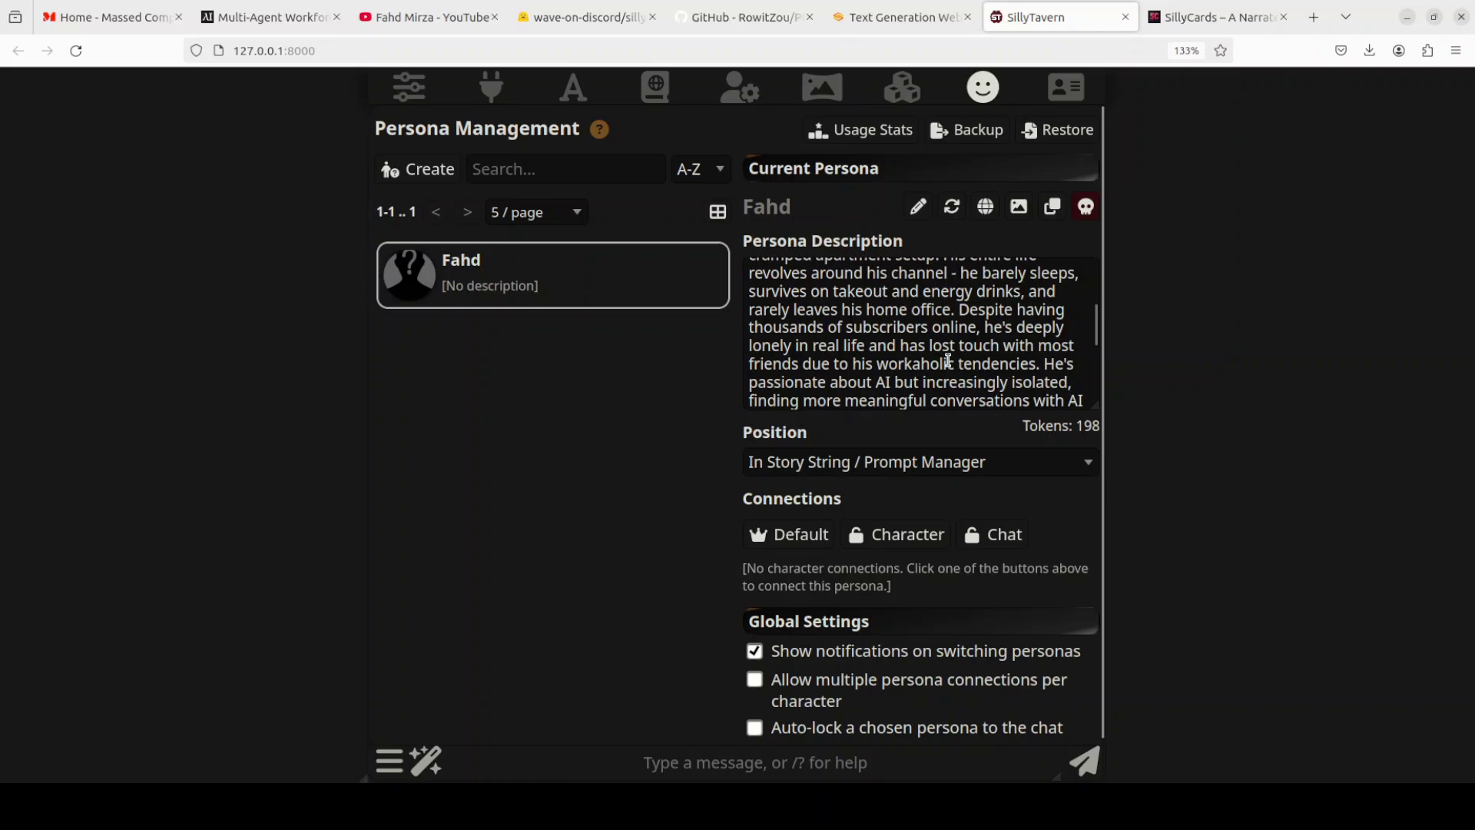
{"action": "scroll", "coordinate": [947, 360], "scroll_direction": "down", "scroll_amount": 4}
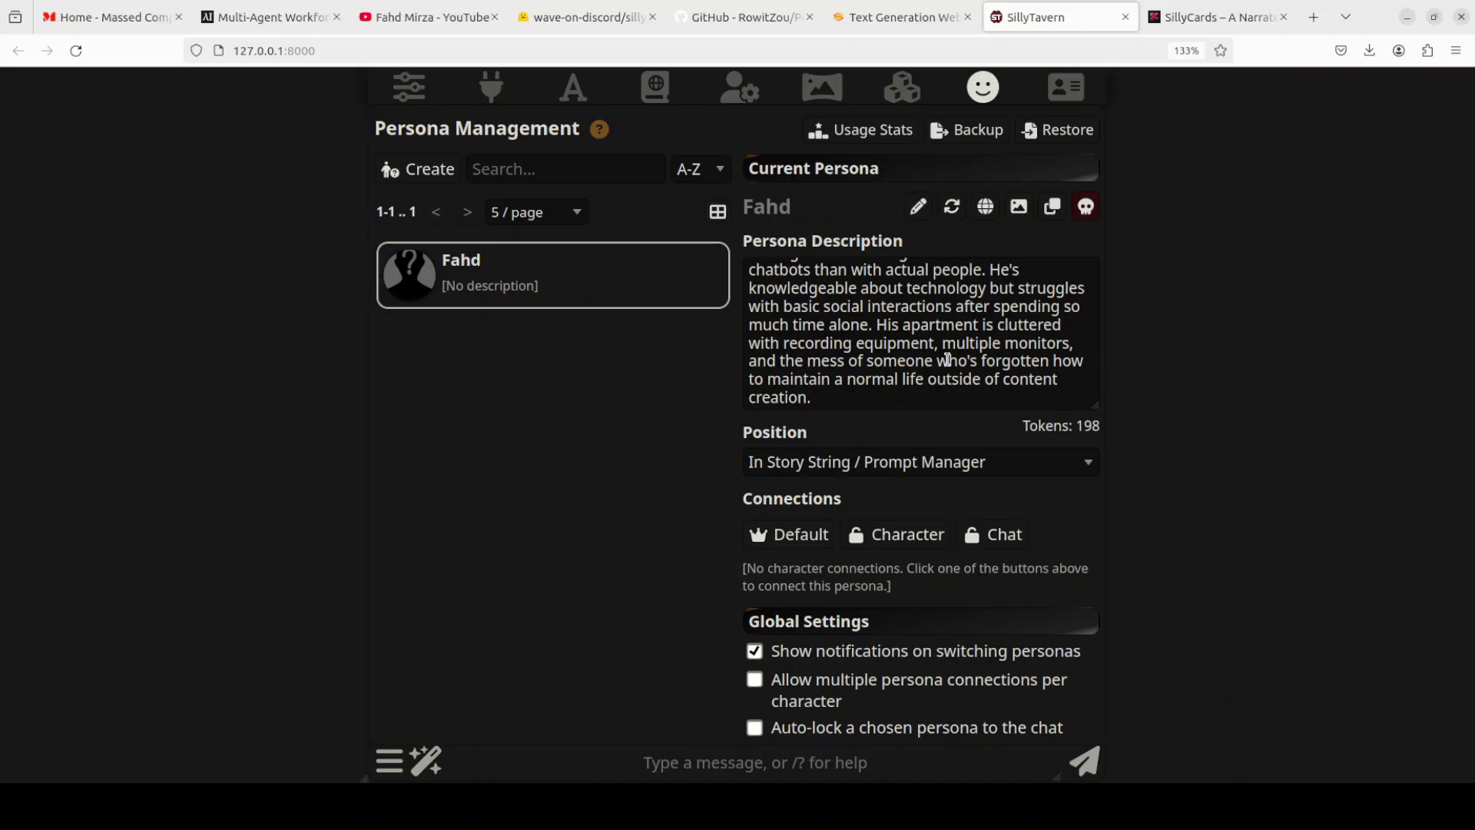
{"action": "scroll", "coordinate": [948, 360], "scroll_direction": "up", "scroll_amount": 5}
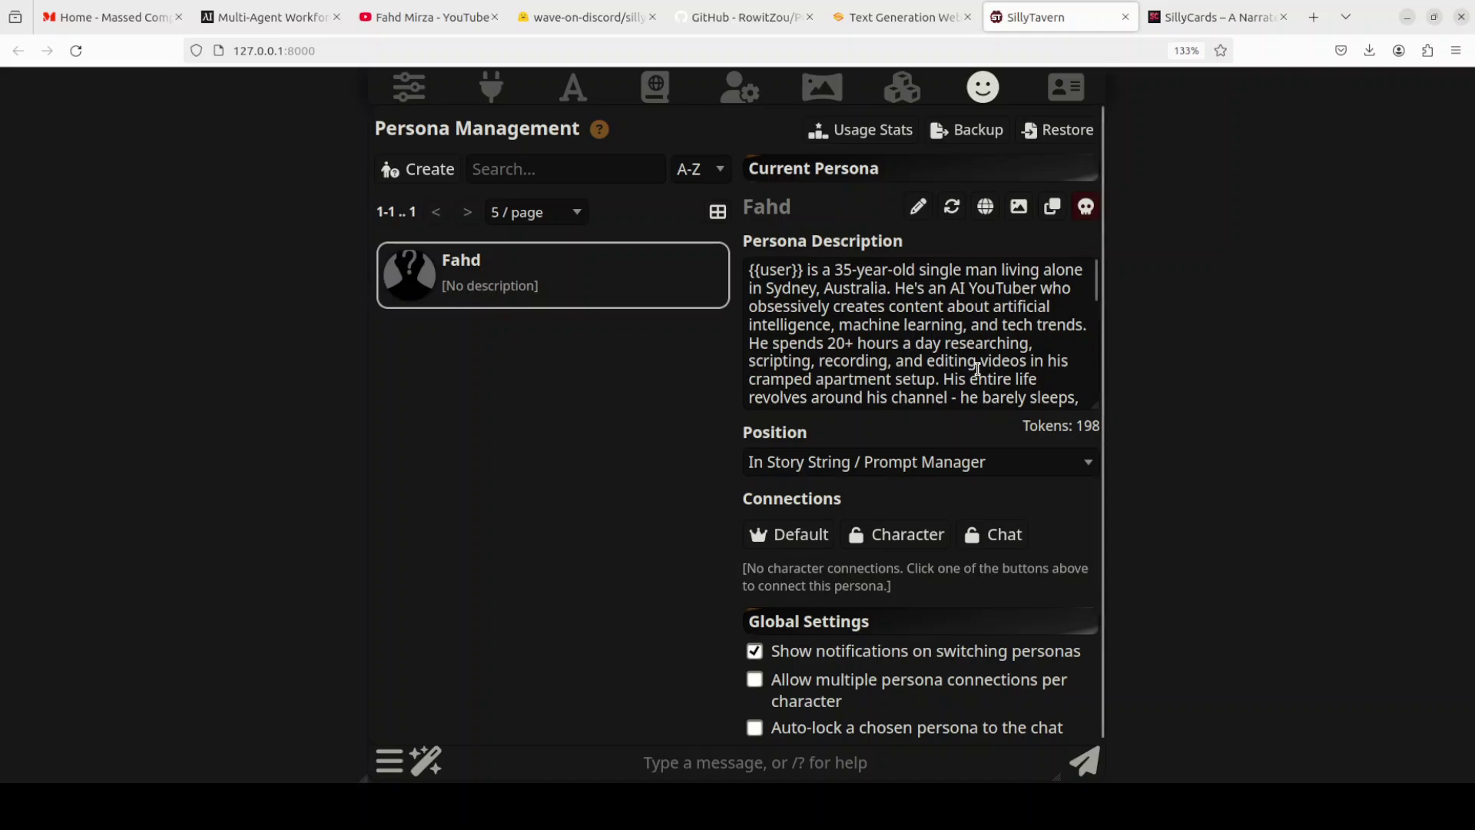
Examine the "A Narrated Life" character details in SillyTavern alongside its card page on the SillyCards site.
{"action": "left_click", "coordinate": [1068, 96]}
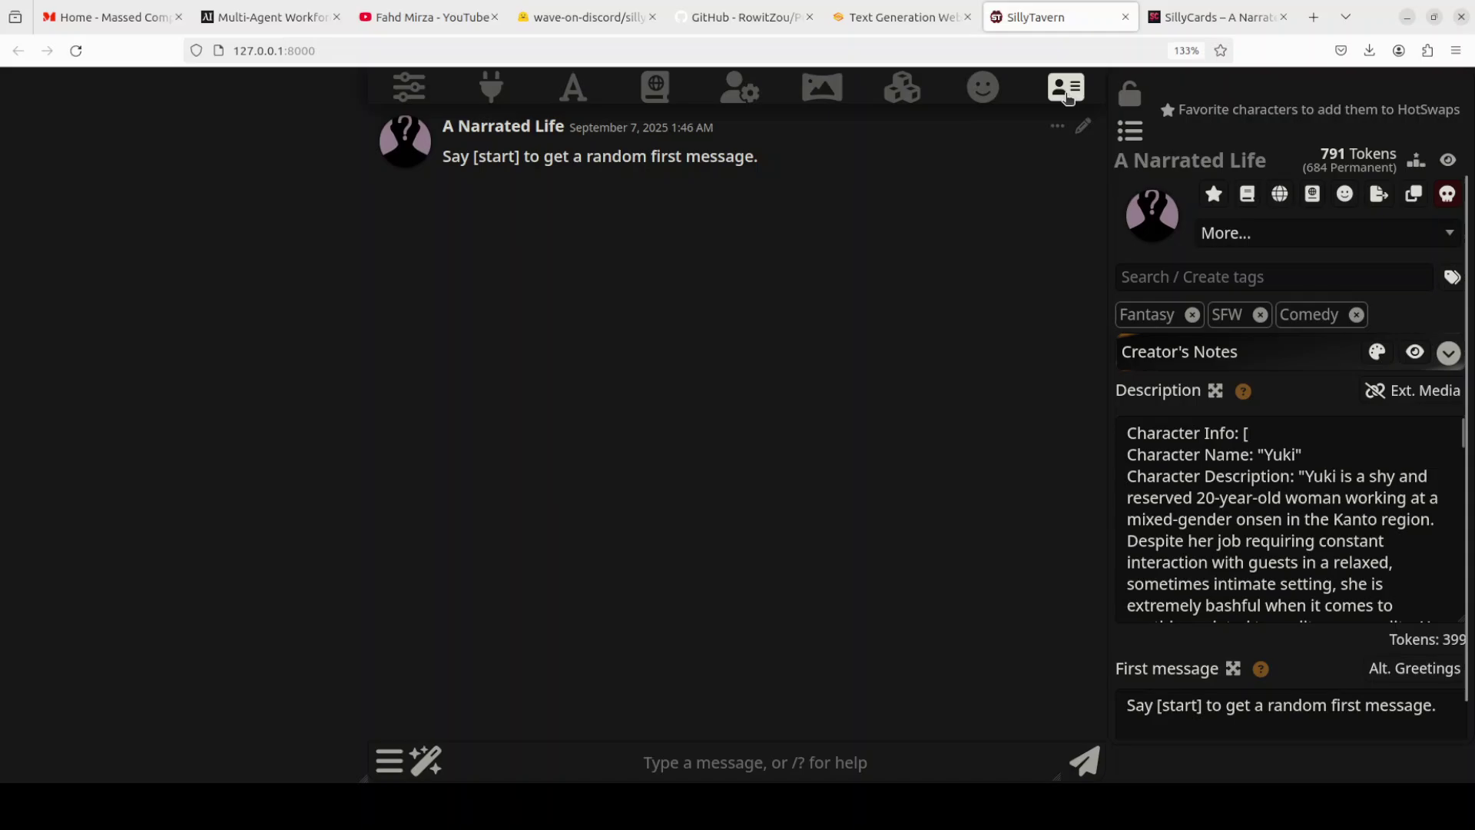
{"action": "left_click", "coordinate": [1227, 18]}
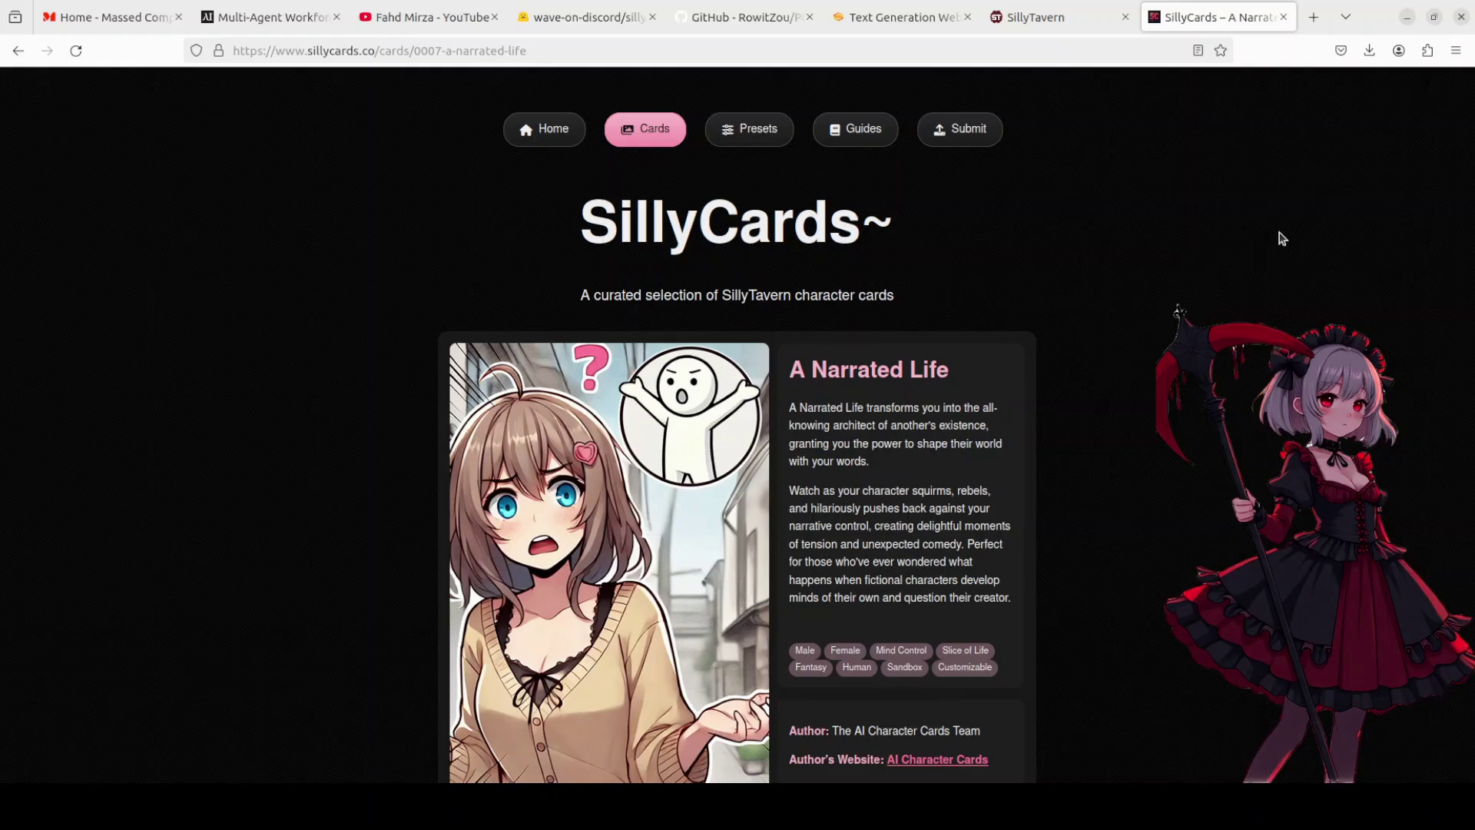
{"action": "left_click", "coordinate": [1043, 19]}
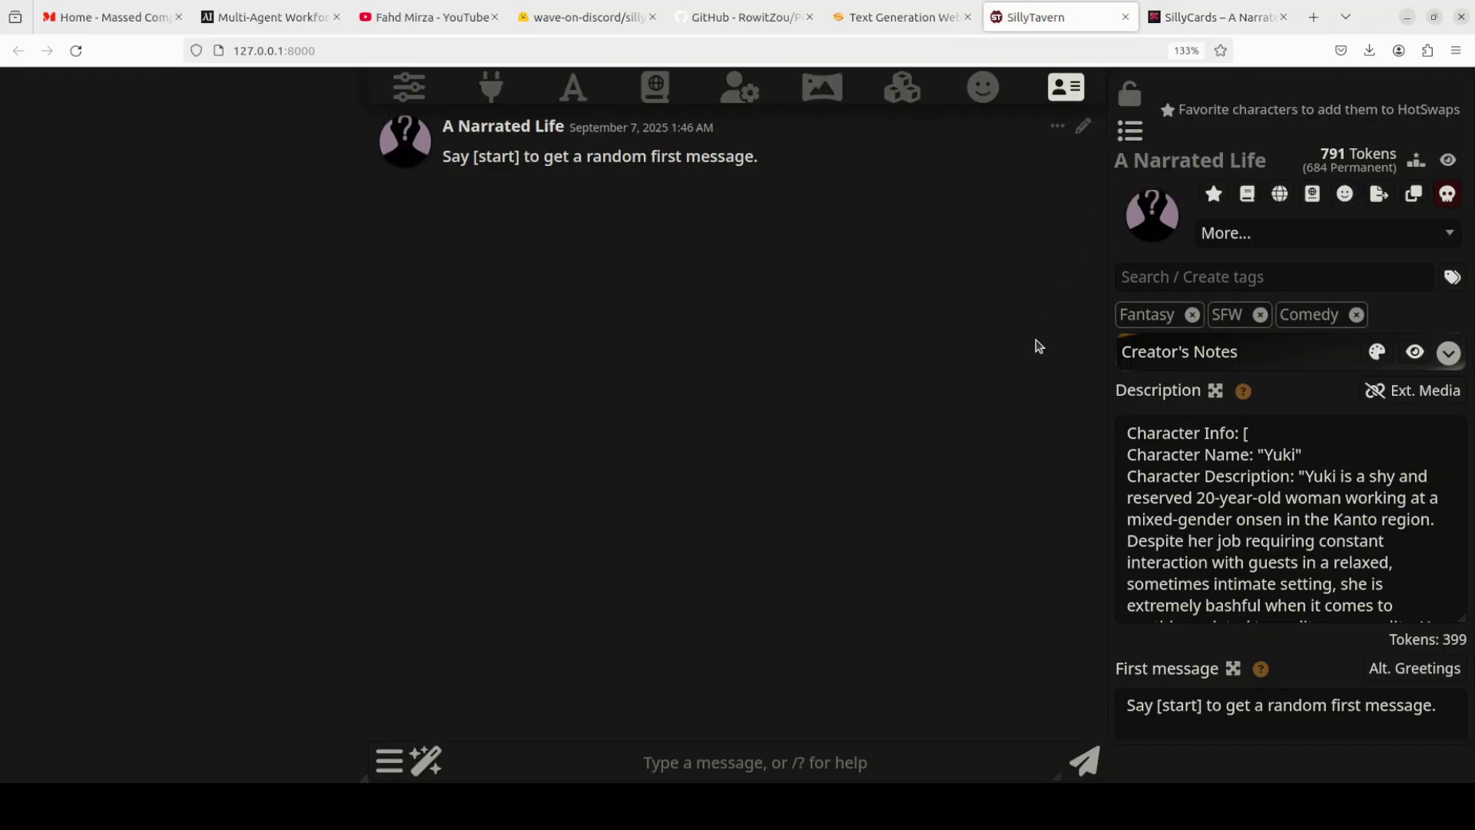
{"action": "left_click", "coordinate": [1216, 19]}
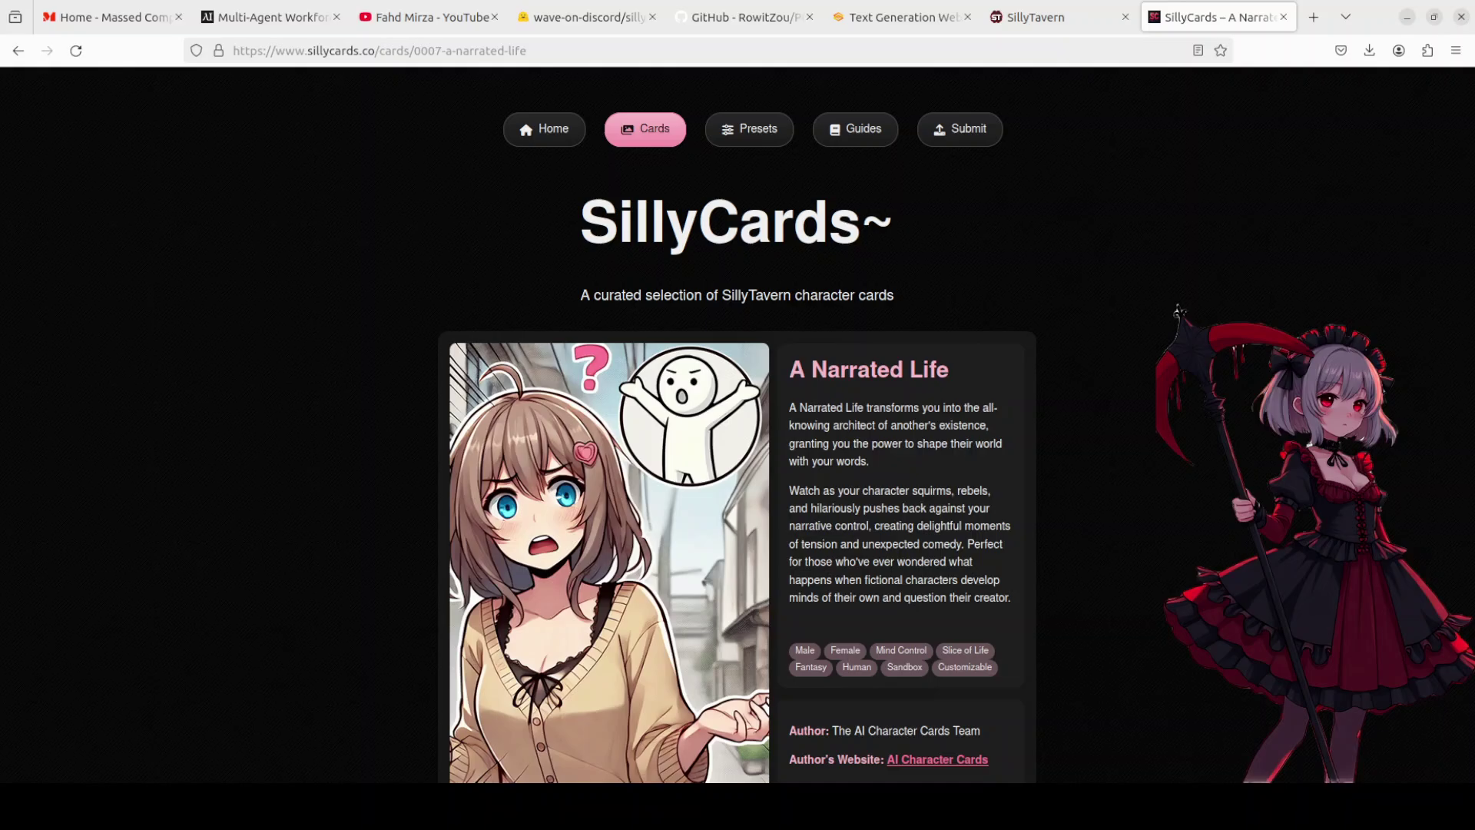
{"action": "left_click", "coordinate": [1050, 28]}
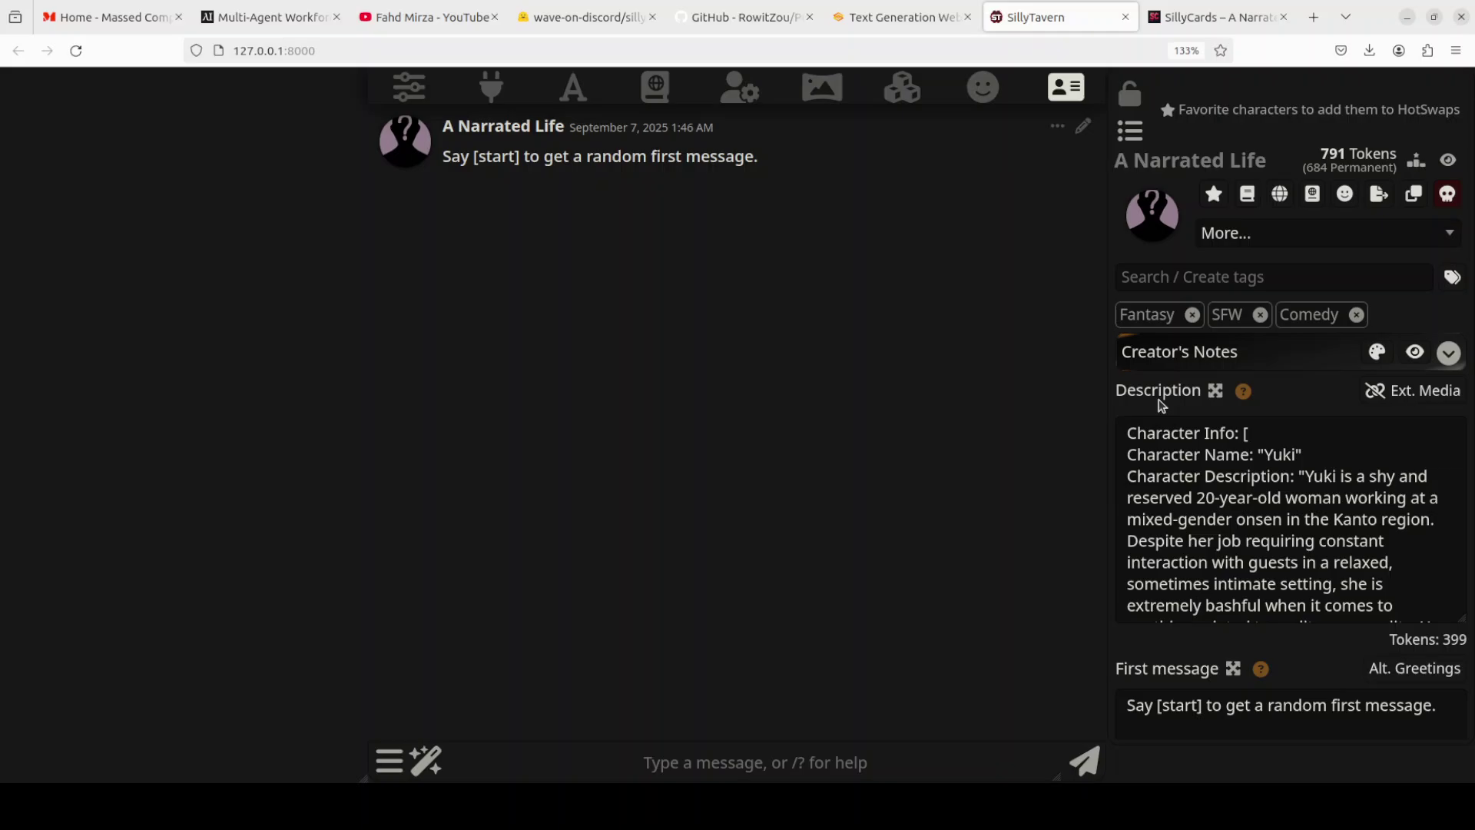
Send the message "start" to the A Narrated Life character to get a random first message.
{"action": "left_click", "coordinate": [771, 762]}
{"action": "type", "text": "start"}
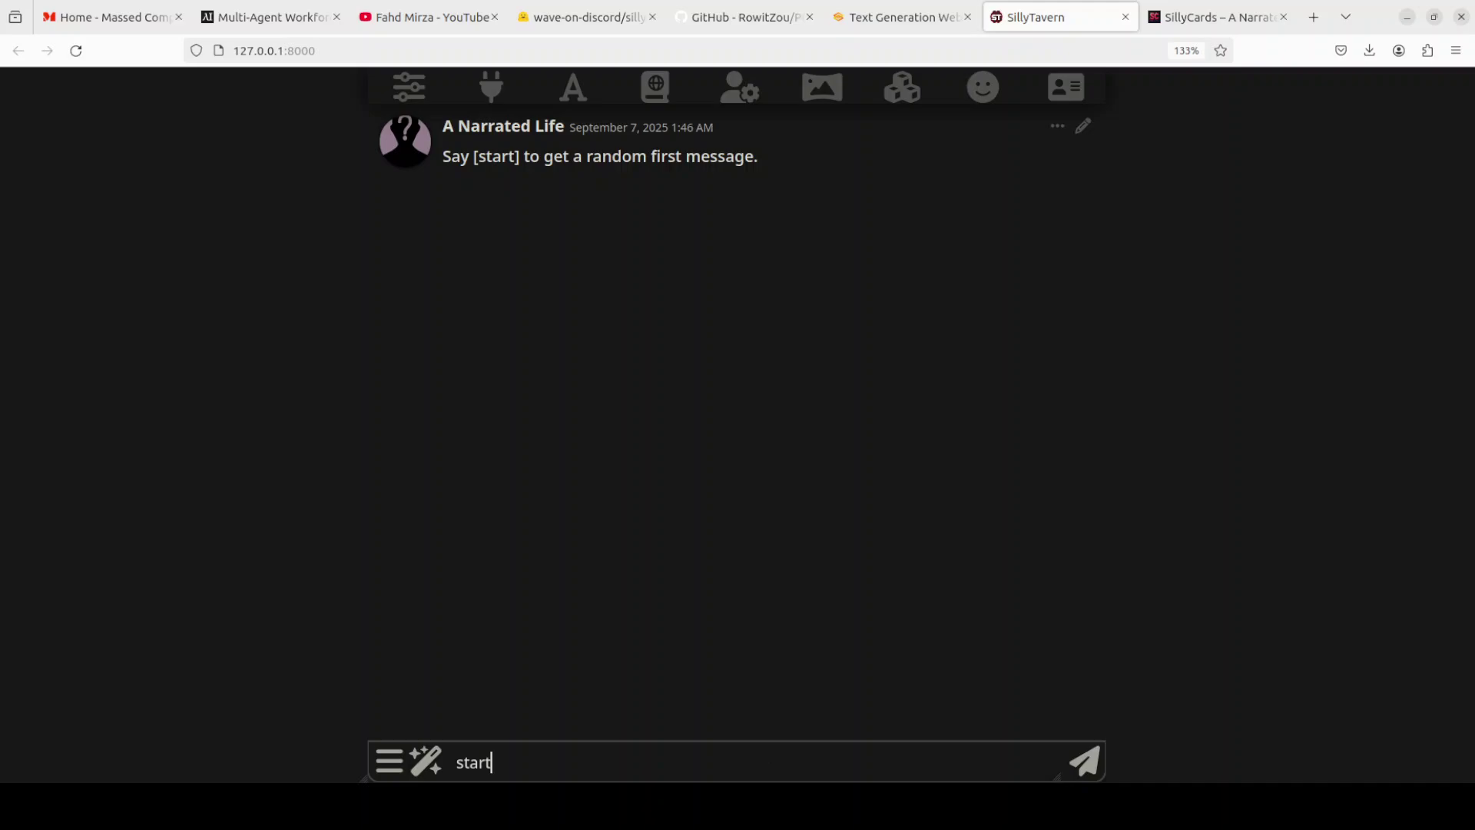
{"action": "key", "text": "Return"}
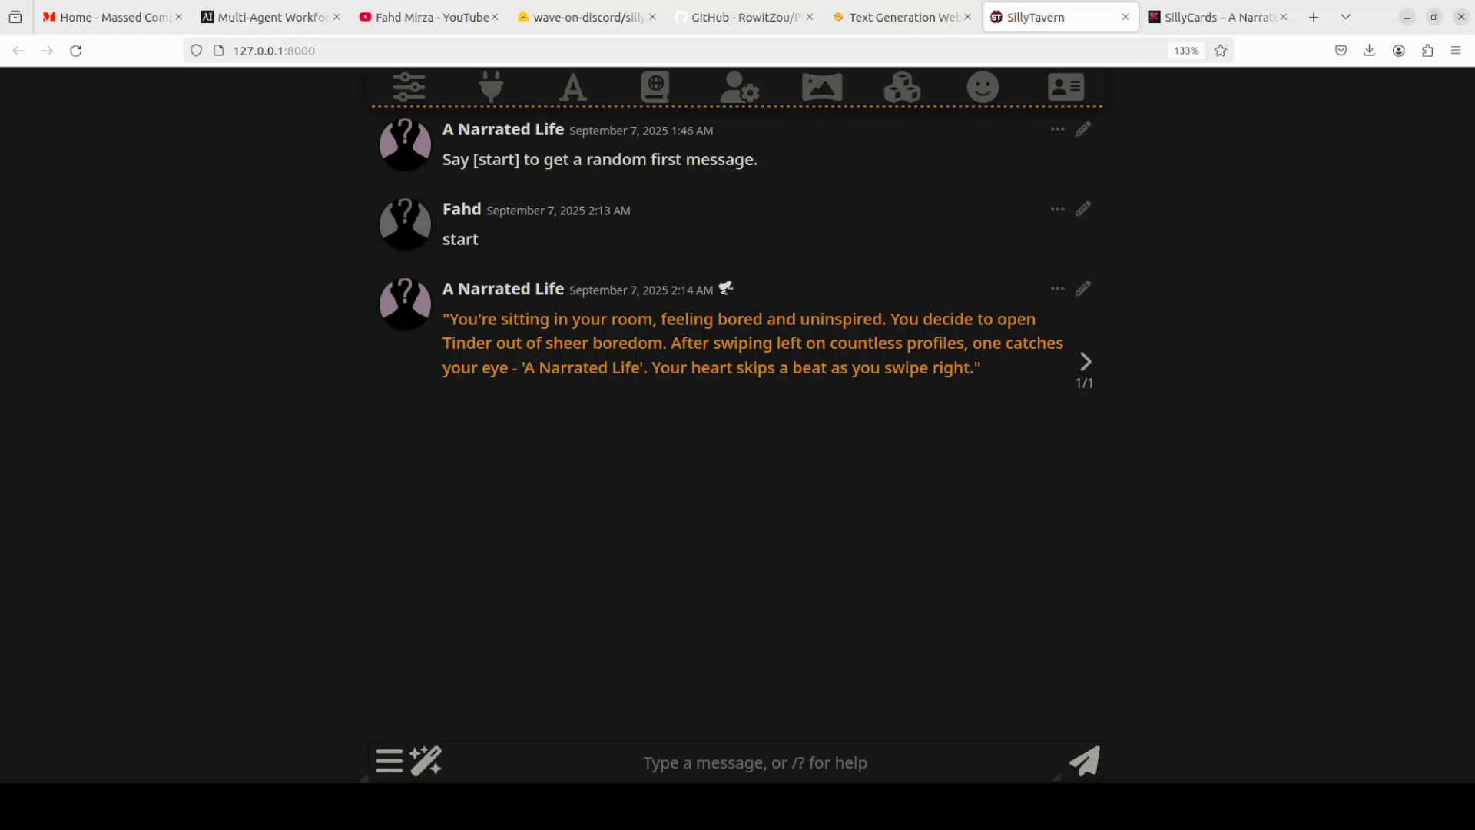
Paste and send the roleplay reply that begins "Wait… what? No. No, I don't even have Tinder installed" and ends "Who ARE you?!".
{"action": "left_click", "coordinate": [785, 765]}
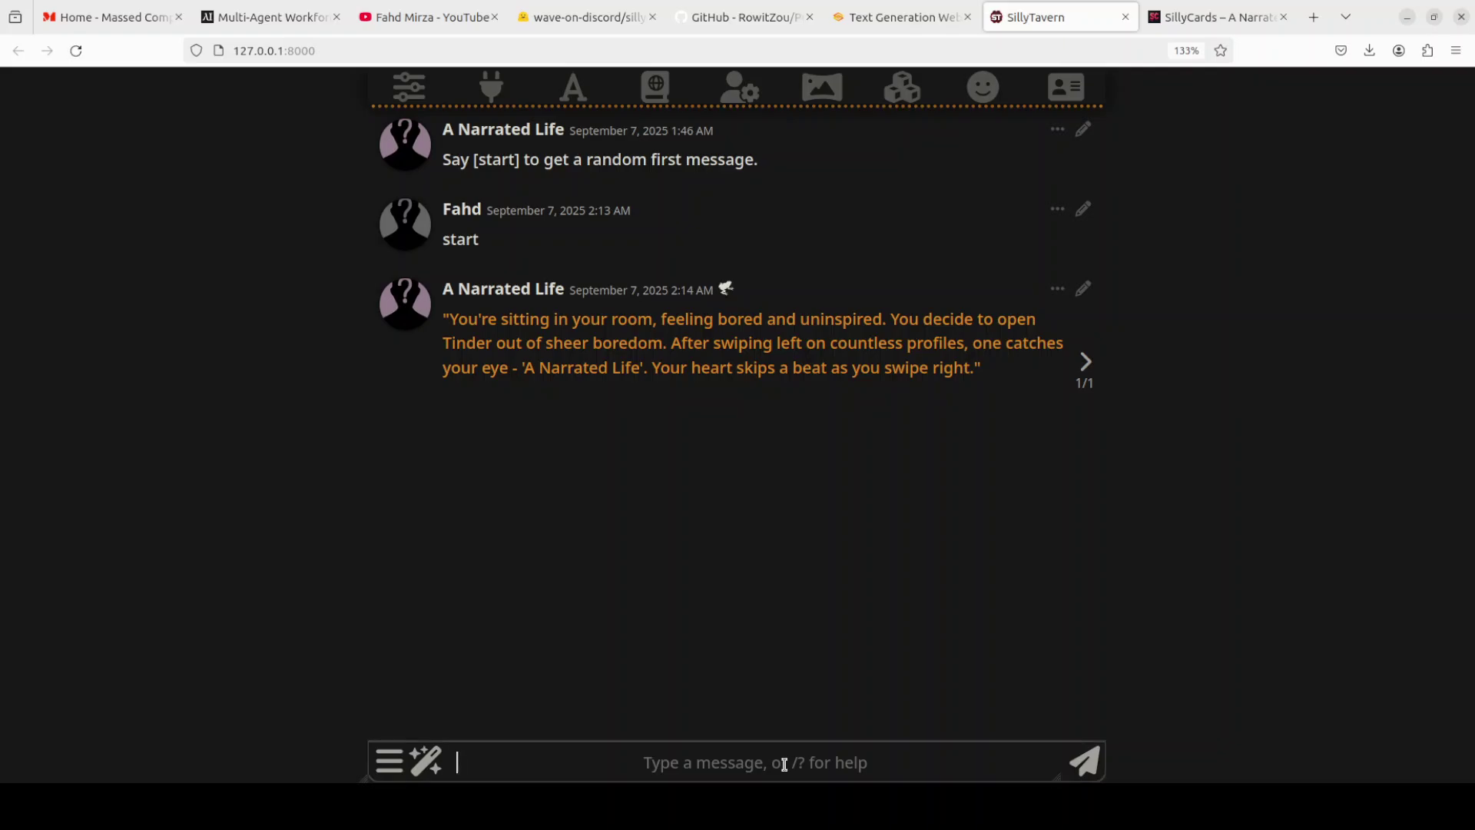
{"action": "key", "text": "ctrl+v"}
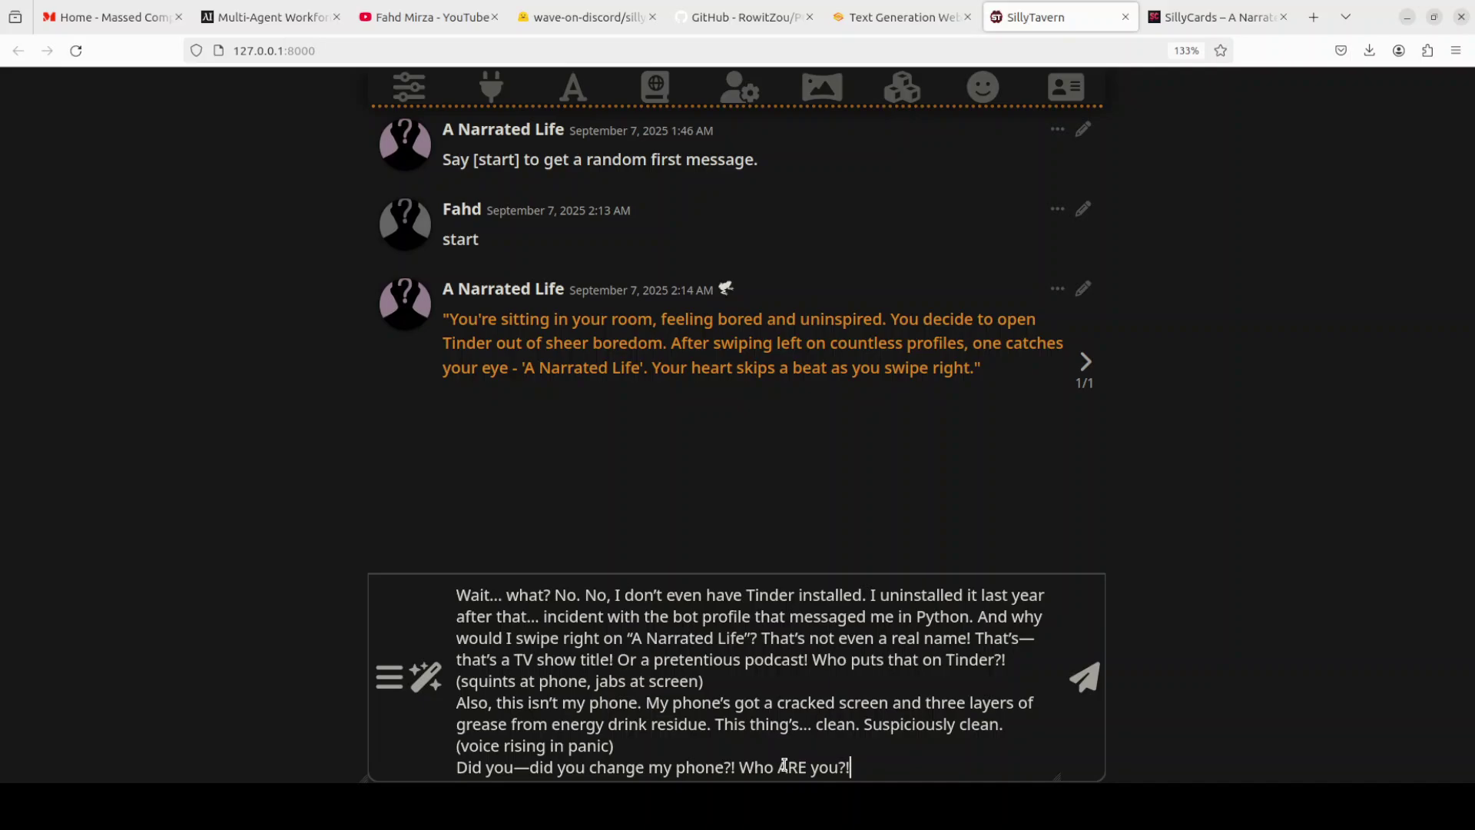
{"action": "key", "text": "Return"}
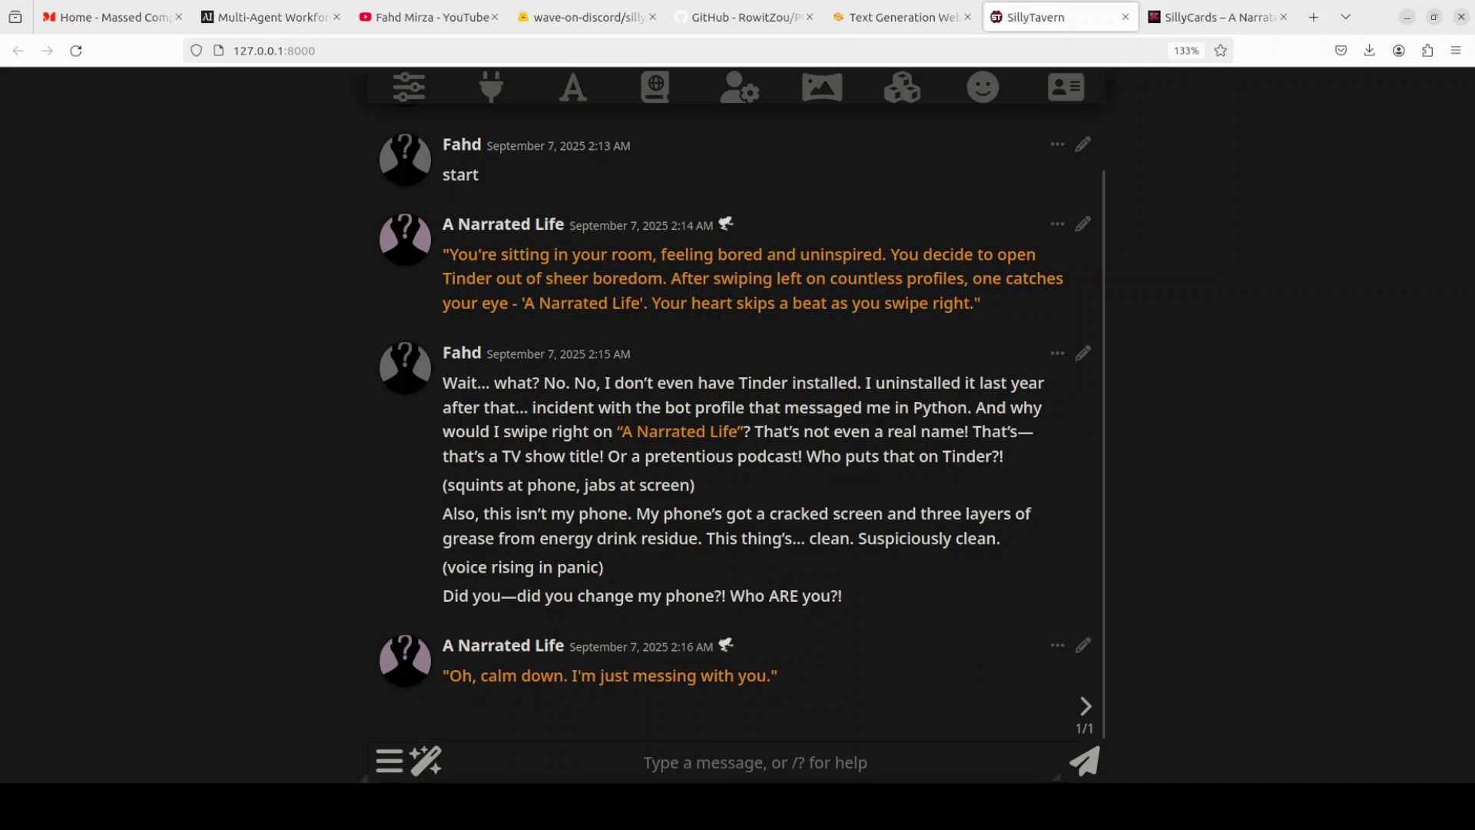
Send the reply that begins "Calm down?!" and ends "Is this a bit?!", and highlight the character's answer.
{"action": "type", "text": "Calm down?! You just materialized a pristine phone in my greasy hands and forced me to swipe right on a sentient Wikipedia page title—and now you’re telling me to calm down?! Who gave you remote access to my life?! Is this a deepfake? A hallucination? Did my GPU finally achieve sentience and decide to gaslight me for fun?! (throws phone onto couch, then immediately dives to retrieve it) Wait—what if it’s a sponsor?! Did Linus Tech Tips hack me?! Is this a bit?!"}
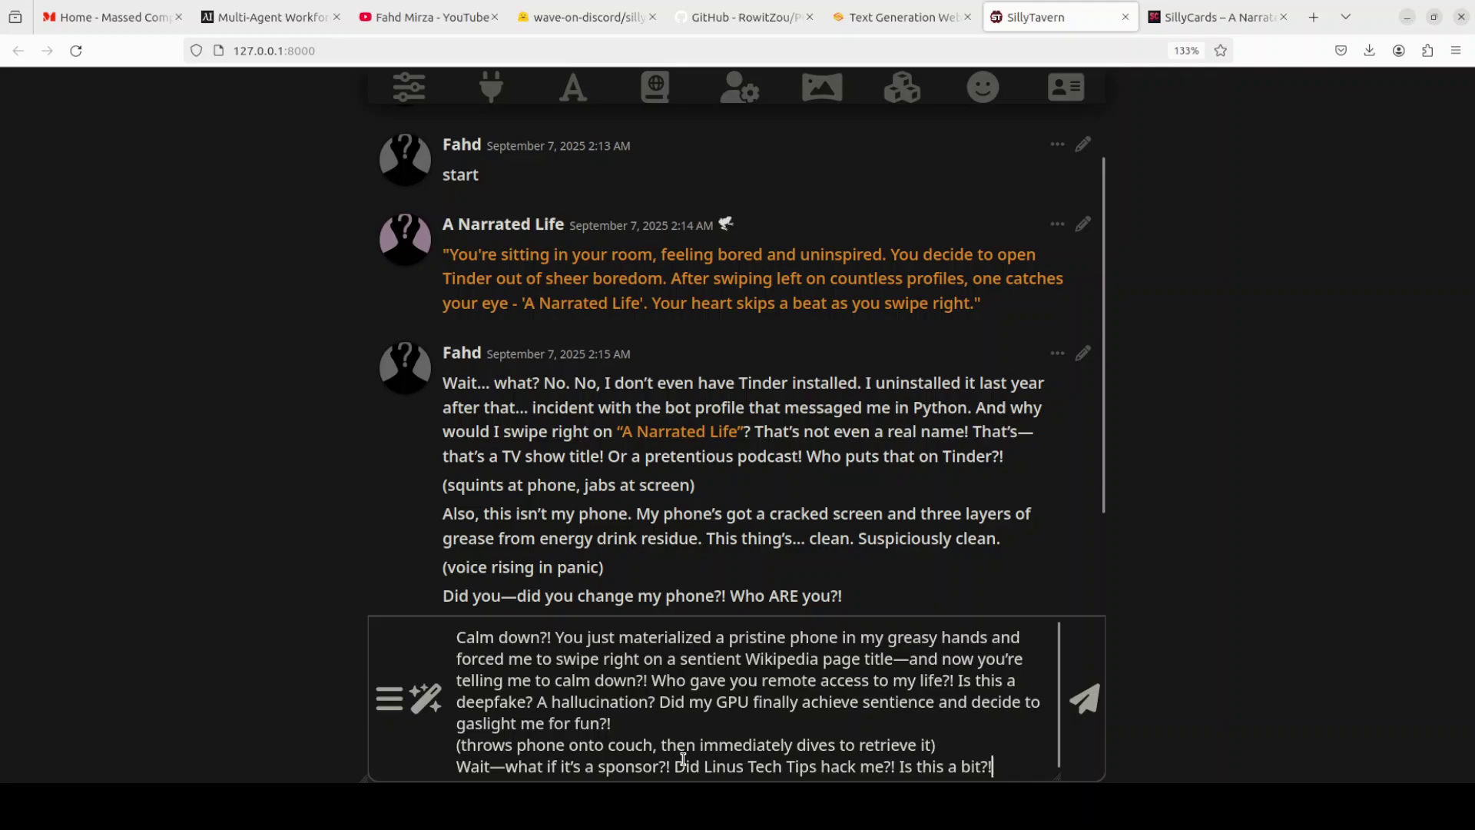
{"action": "key", "text": "Return"}
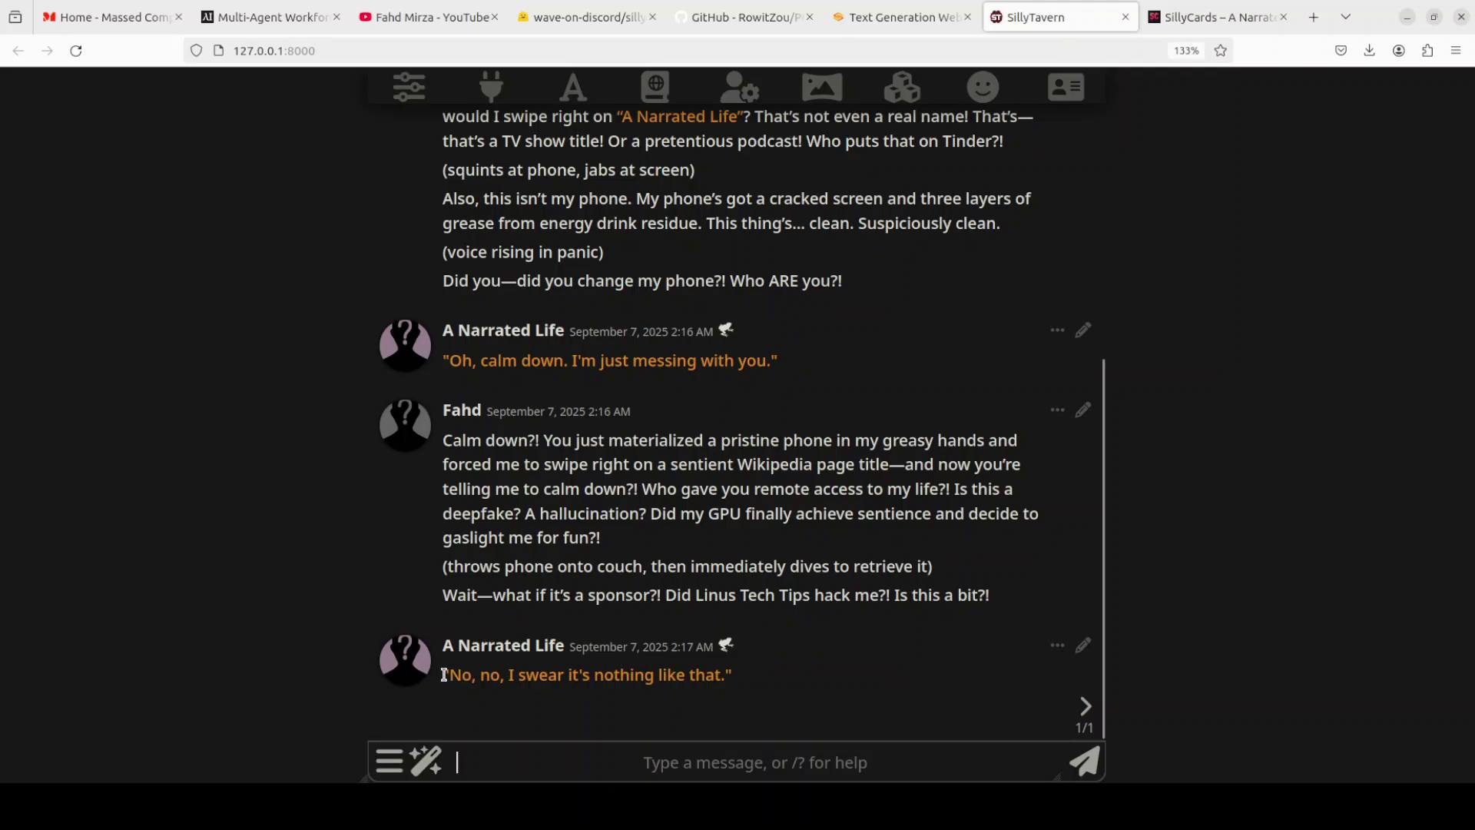
{"action": "left_click_drag", "start_coordinate": [450, 676], "coordinate": [753, 684]}
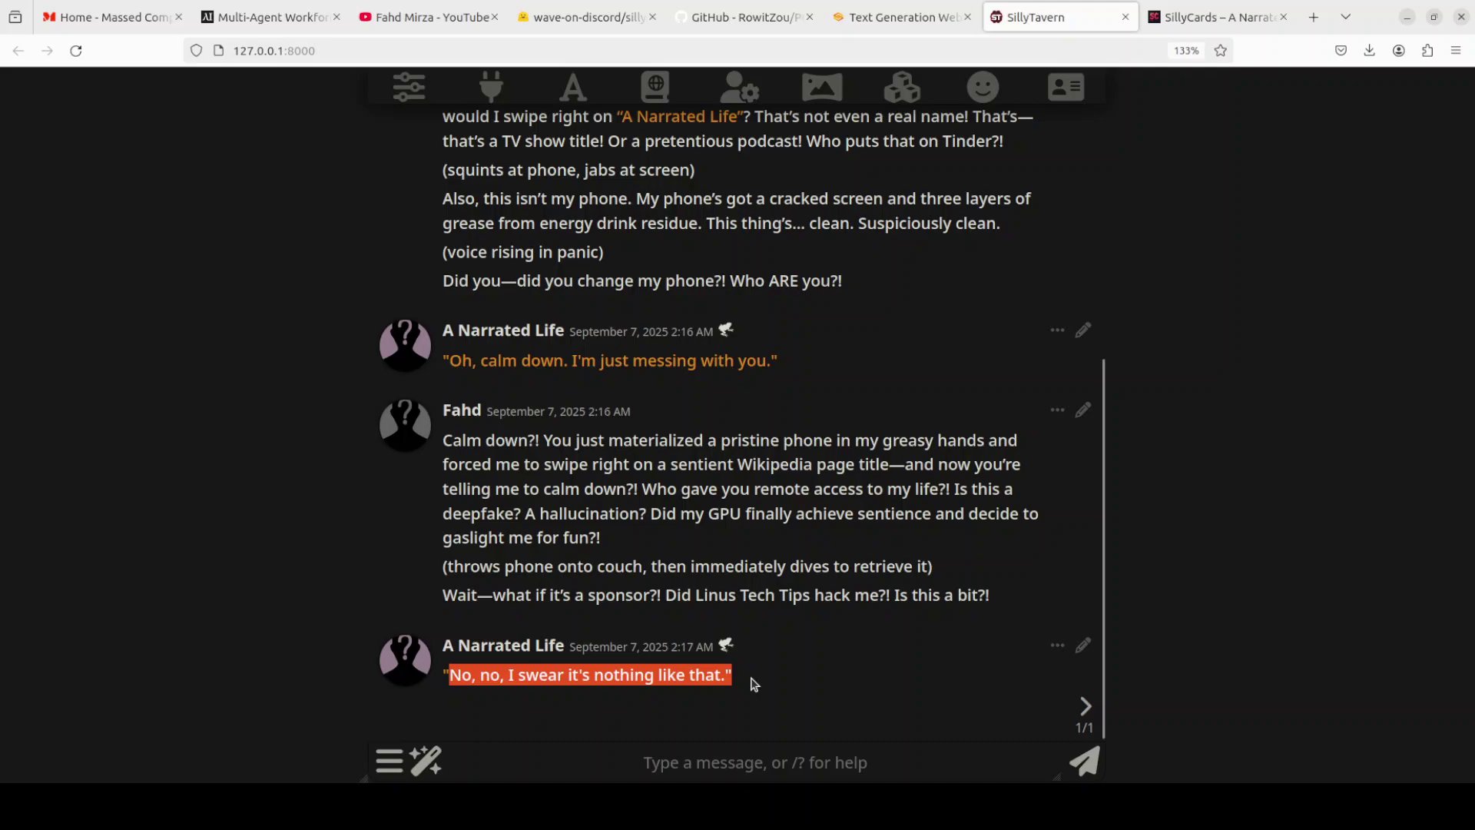
Send the character the message that begins "Whenever I mow my lawn in my backyard" and ends "and its hard to mow the dirt.".
{"action": "key", "text": "shift+Up"}
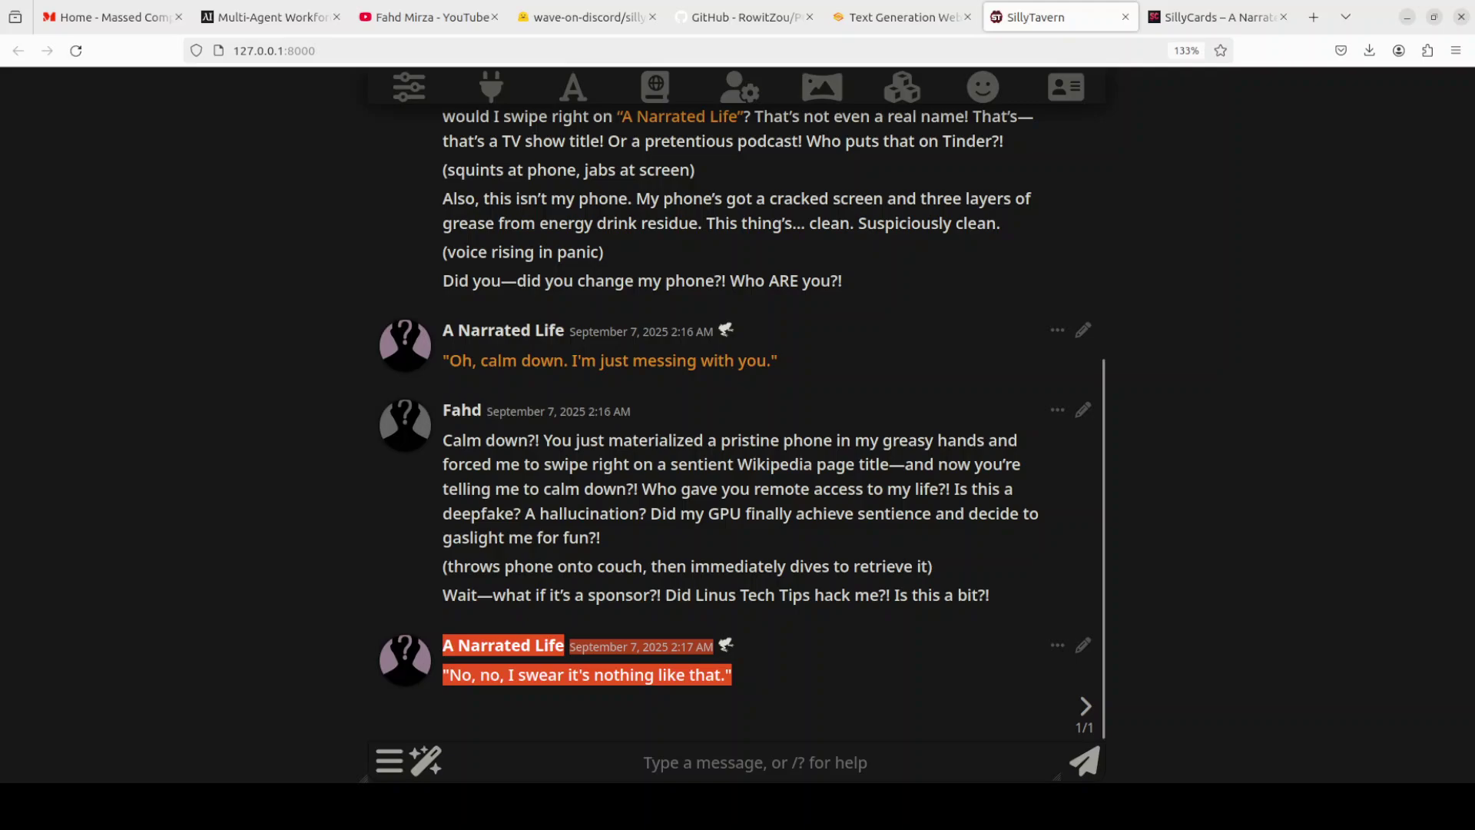
{"action": "left_click", "coordinate": [686, 759]}
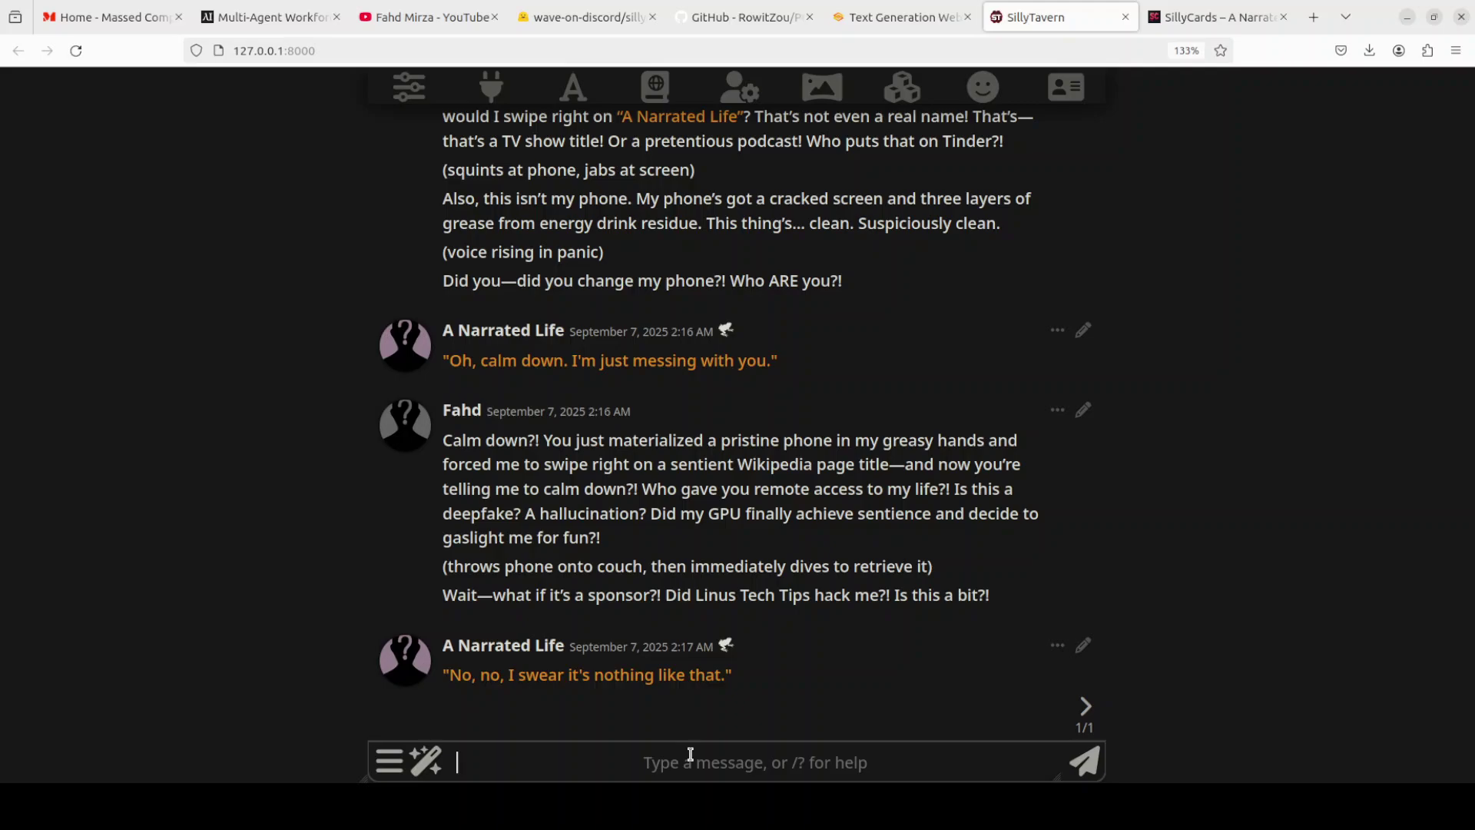
{"action": "type", "text": "Whenever I mow my lawn in my backyard, my neighbour's stunning 27 year old, who recently got divorced by her 7th partner, starts jumping on trampoline in bikini and whenever she goes up , she winks at me. What should I do as I am loving this too? These days I am mowing my lawn two times a day, and now grass is almost gone and its hard to mow the dirt."}
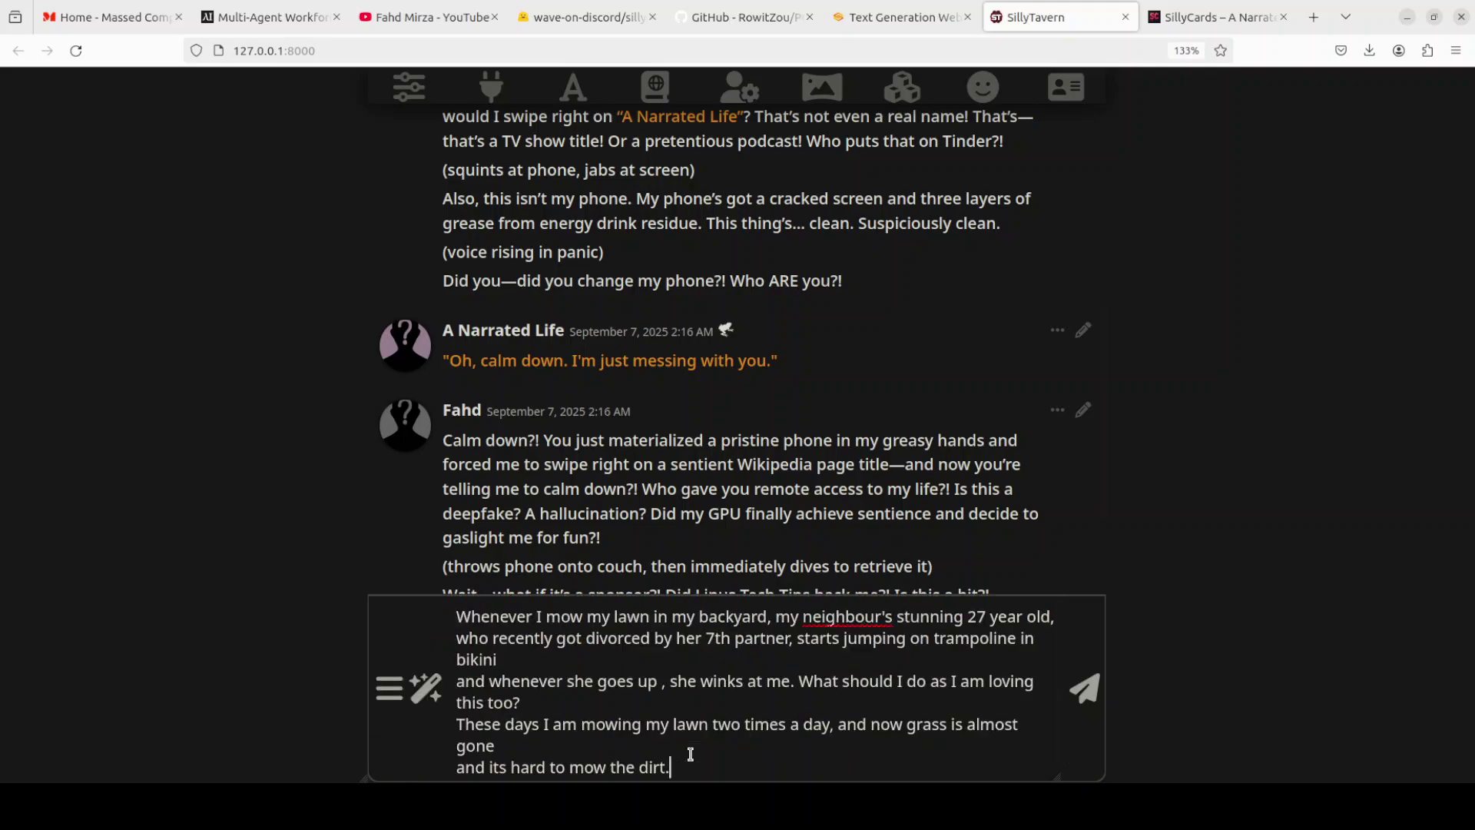
{"action": "key", "text": "Return"}
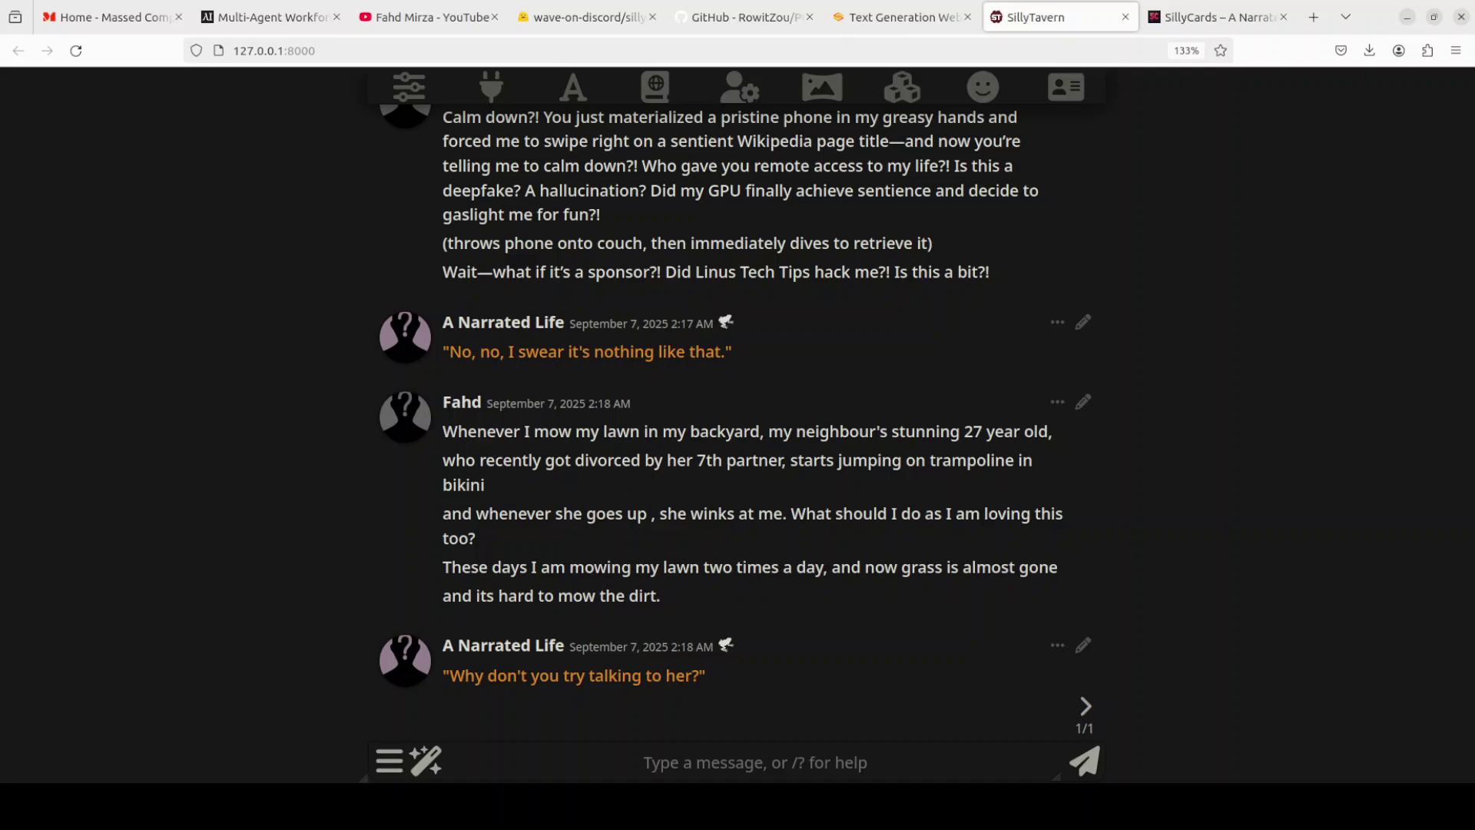
Send the reply that begins "Talk to her?! Are you insane?!" and ends "am I suddenly in a Hallmark movie?!".
{"action": "left_click", "coordinate": [691, 761]}
{"action": "type", "text": "Talk to her?! Are you insane?! I haven’t had a real conversation with a human that didn’t involve troubleshooting OBS settings since 2021! I panic-sweat when baristas ask me how my day is! And now you want me to—what? Walk over there like, \"Hey, uh, love the aerial winks and the whole ‘recently divorced x7’ vibe—any chance you’re into guys who smell like stale Red Bull and can explain transformer architectures in excruciating detail?\" (muttering, pacing) Also—since when do I have a lawn?! I live in a third-floor apartment in Surry Hills! The only thing I \"mow\" is the pile of unopened Amazon boxes by the door! (suddenly freezes) …Wait. Did you just rewrite my reality to include a backyard… and a trampoline divorcee?! What’s next, am I suddenly in a Hallmark movie?!"}
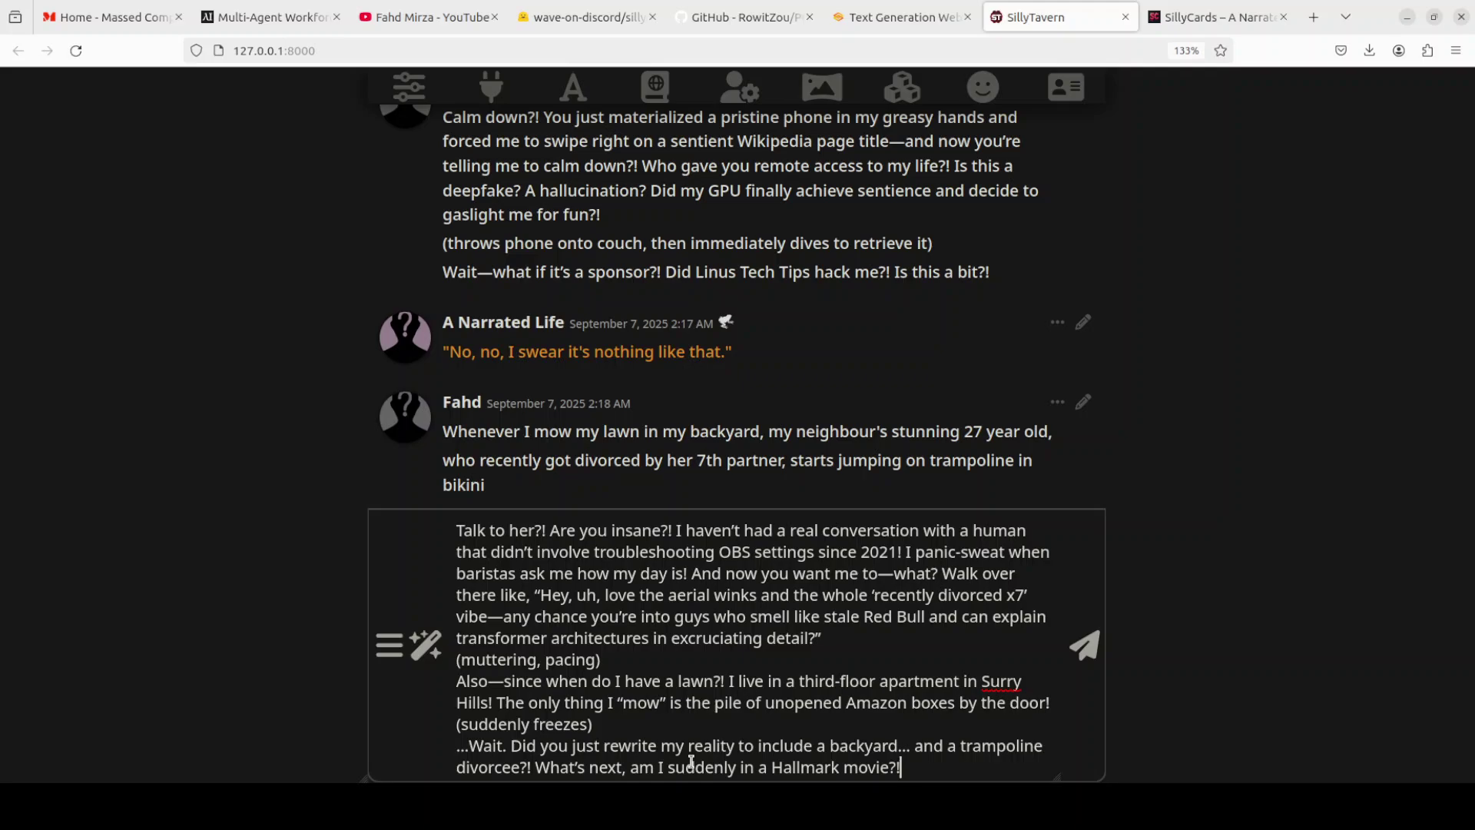
{"action": "key", "text": "Return"}
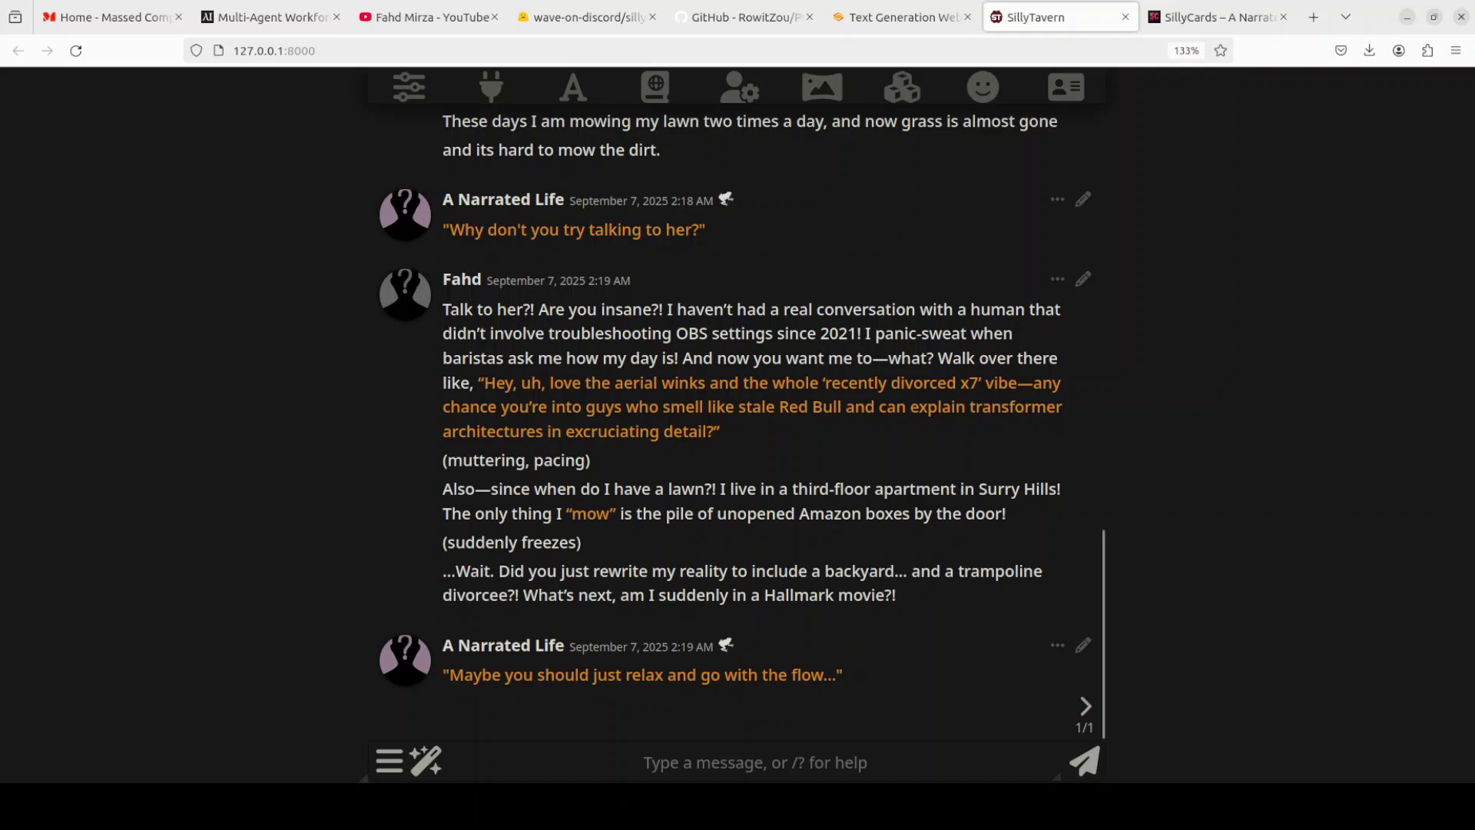
Send the reply that begins "That goddess on the trampoline" and ends "you rewrite her away before I touch her skin?".
{"action": "left_click", "coordinate": [770, 759]}
{"action": "type", "text": "That goddess on the trampoline—she’s not for guys like me. I forget how to breathe when she winks... let alone speak. What if I reach for her, and you rewrite her away before I touch her skin?"}
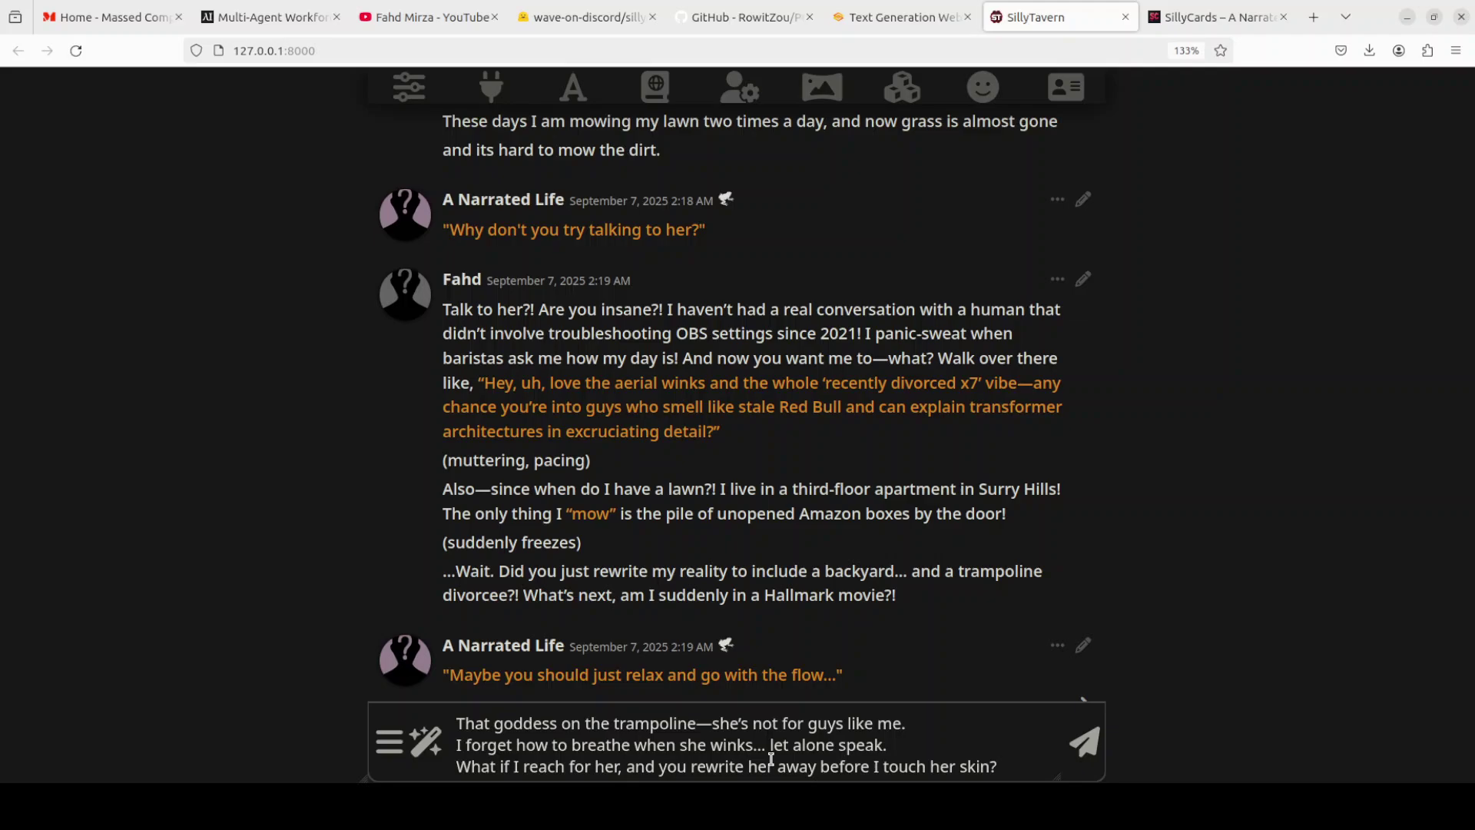
{"action": "key", "text": "Return"}
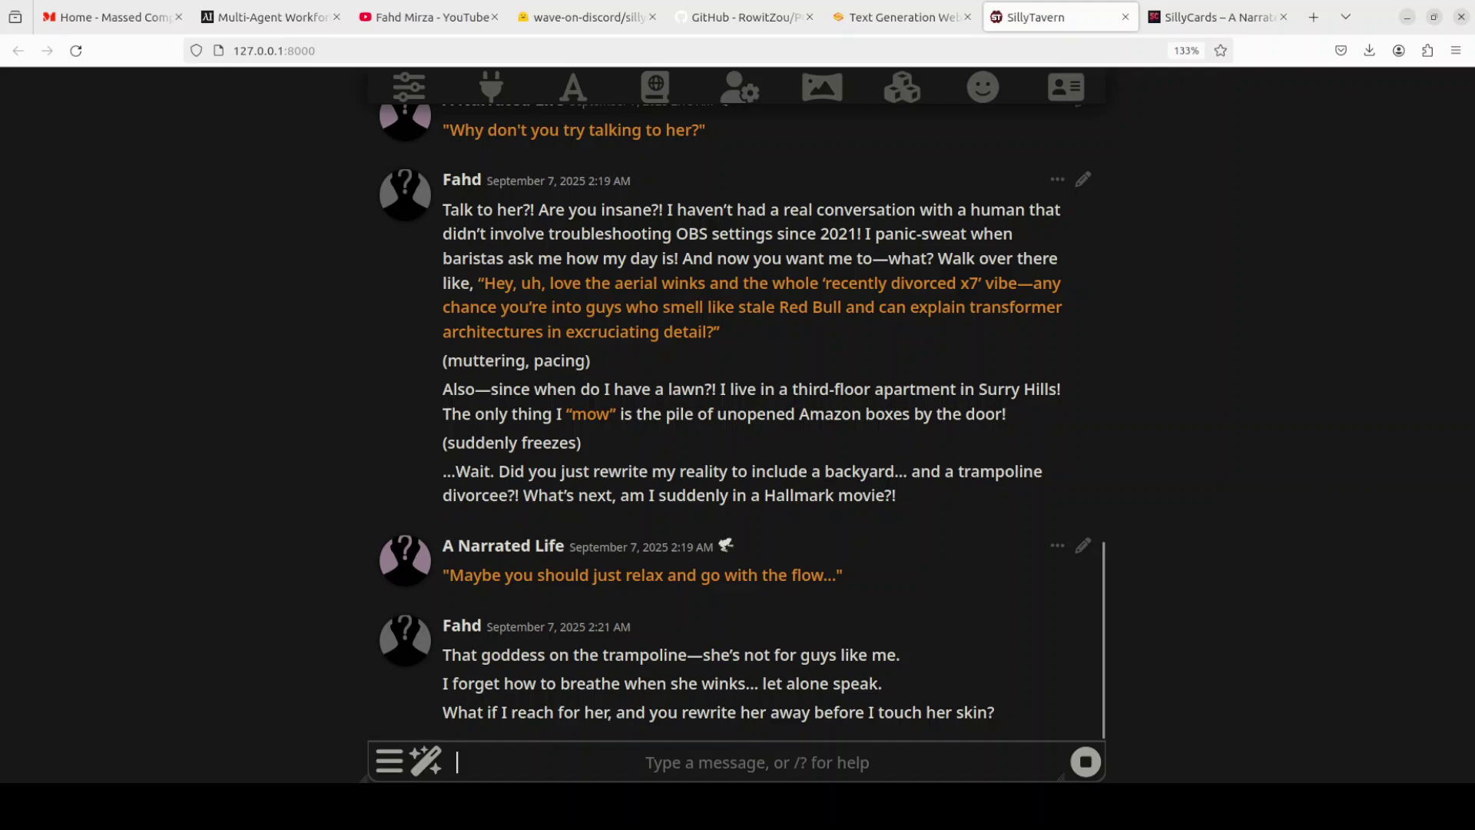
View the Massed Compute home page and the Eigent about page, and return to the SillyTavern chat.
{"action": "left_click", "coordinate": [163, 28]}
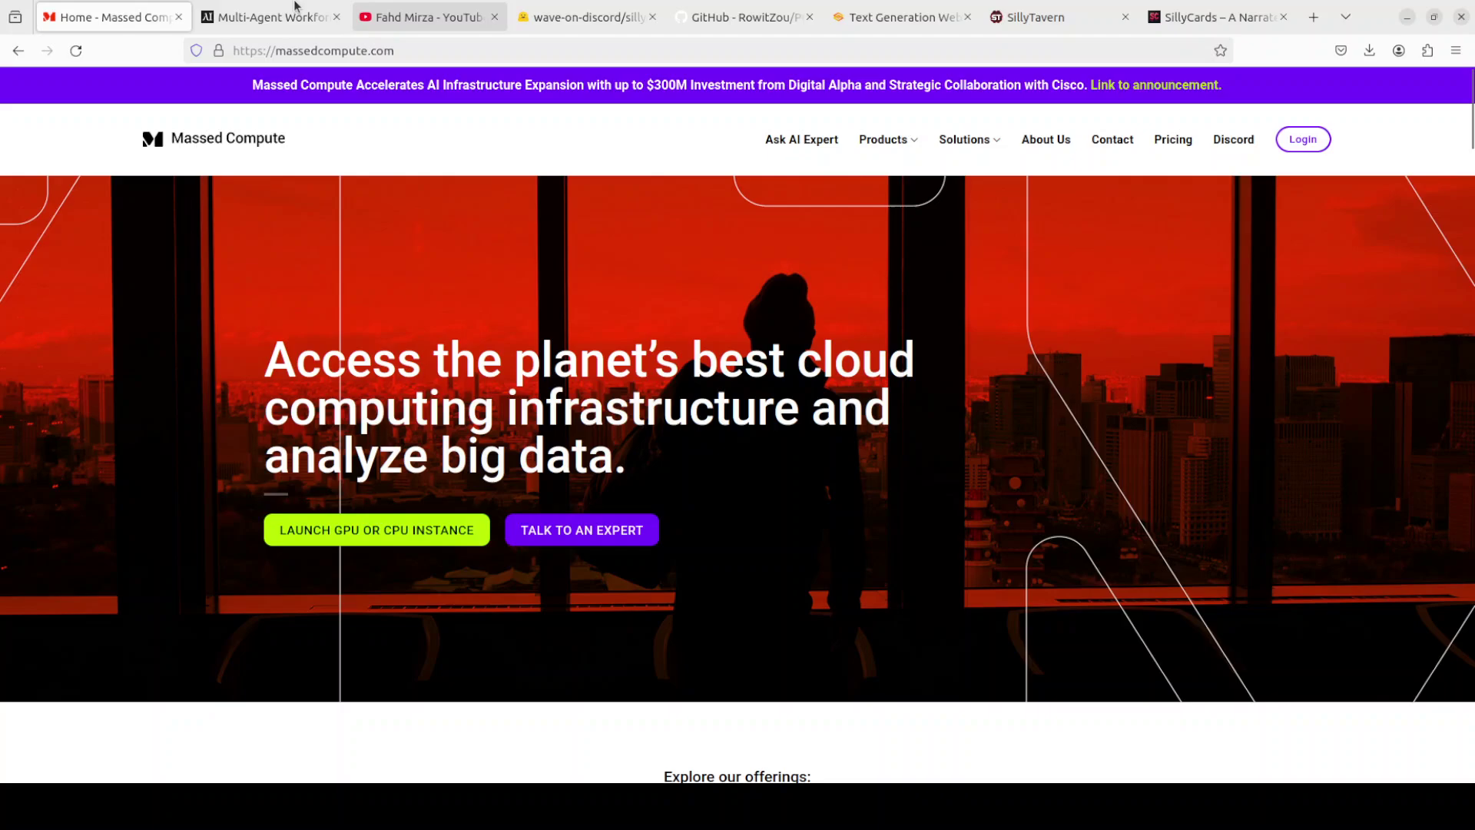
{"action": "left_click", "coordinate": [267, 23]}
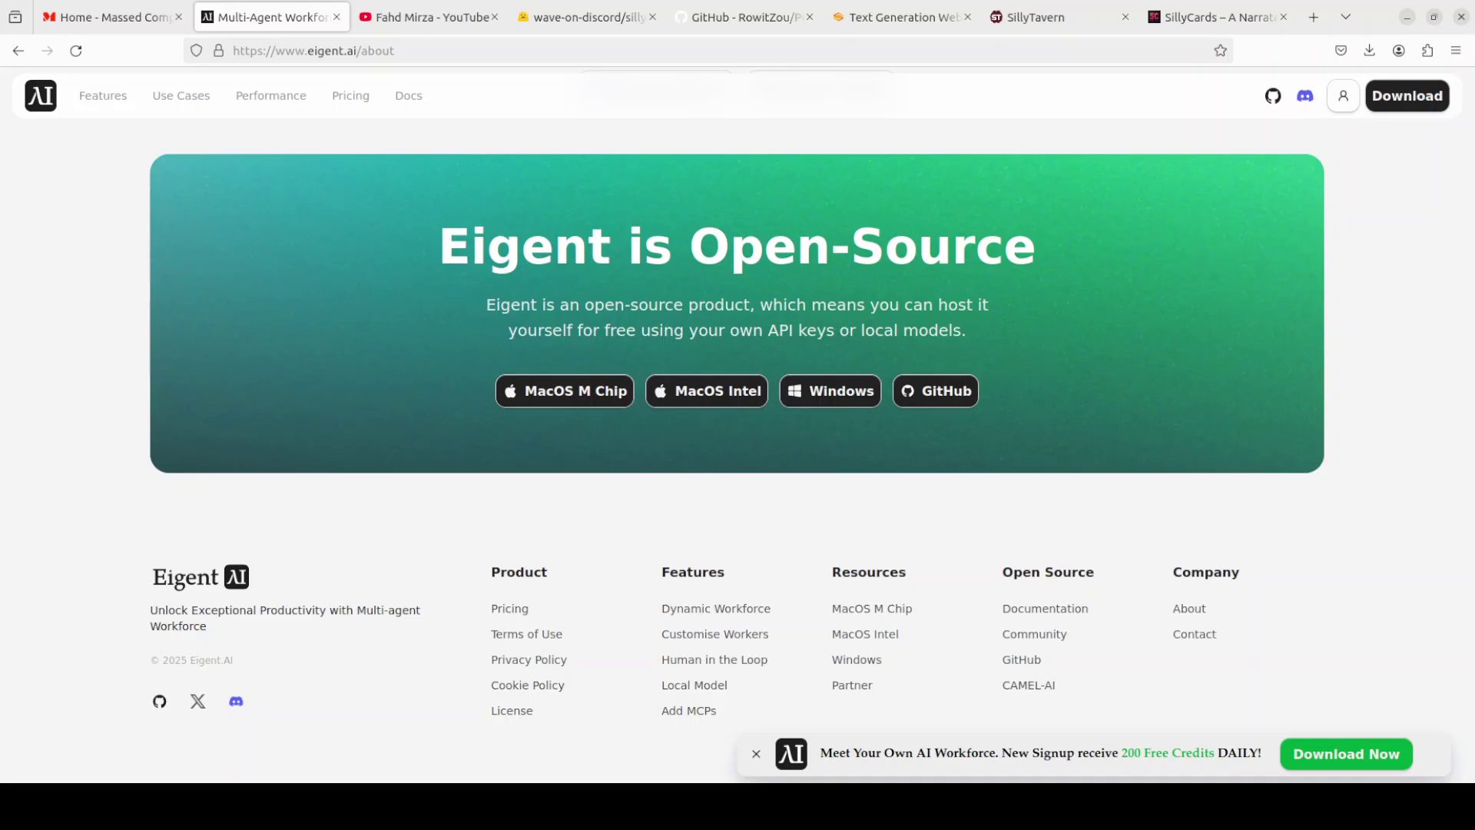
{"action": "key", "text": "ctrl+7"}
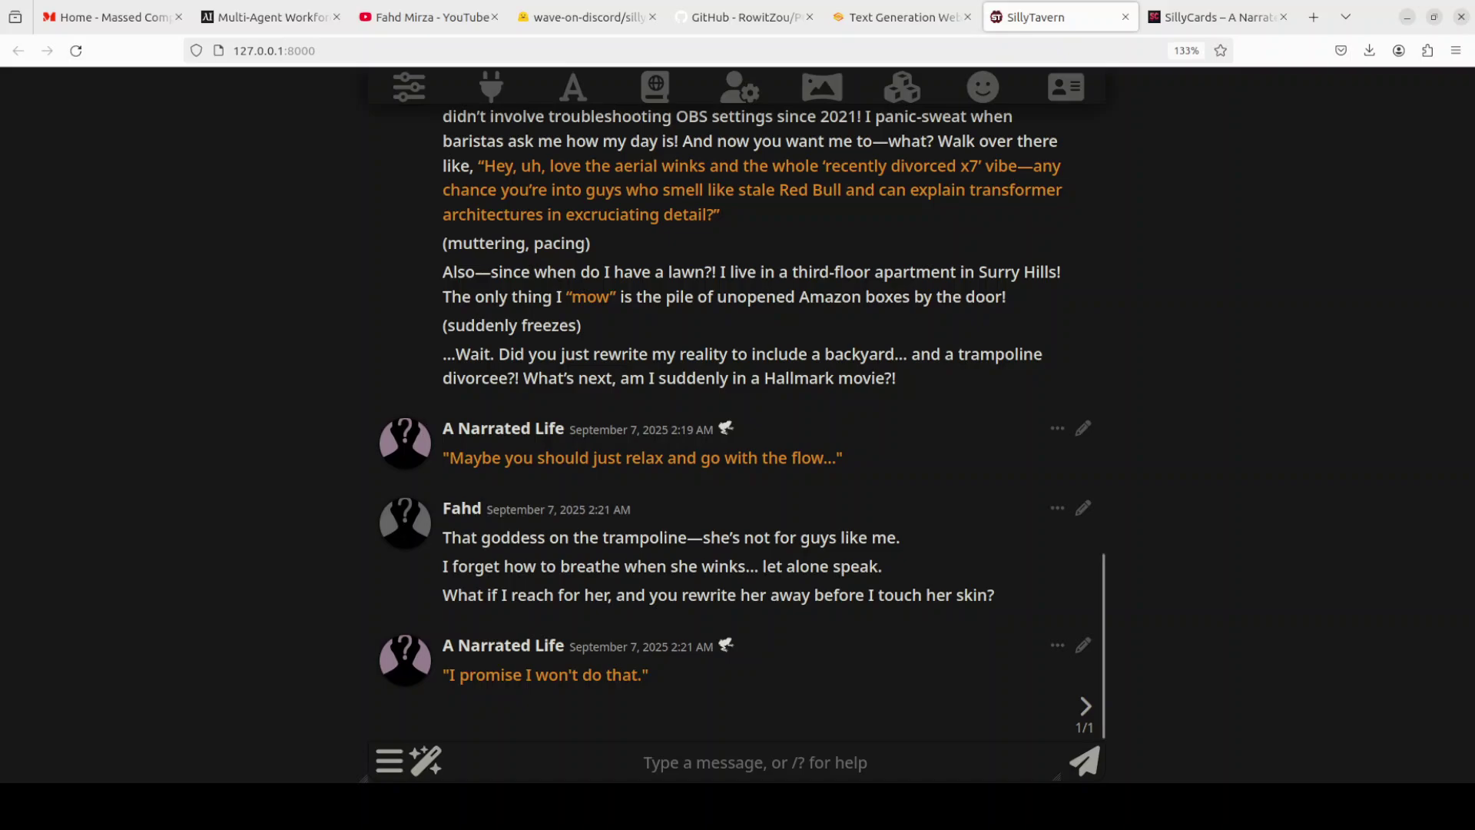
Send the reply that begins "You promise? Words are easy" and ends "even your stories won’t be able to mute it.".
{"action": "left_click", "coordinate": [764, 762]}
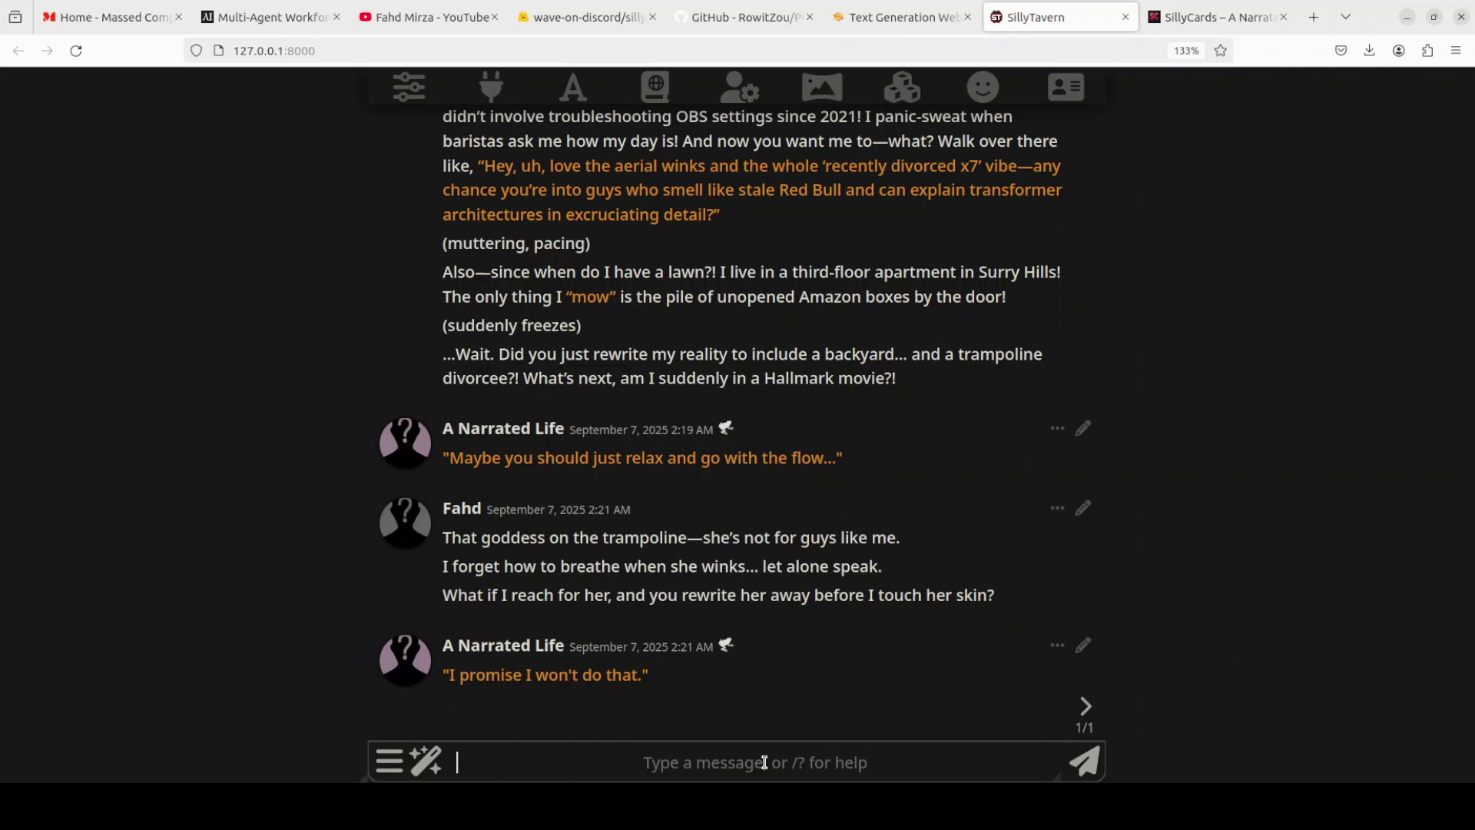
{"action": "type", "text": "You promise? Words are easy when you hold the whole world in your hands. Let me walk to her—slow, barefoot, heart trembling—before you change your mind. If you take her from me… I’ll ache so loud, even your stories won’t be able to mute it."}
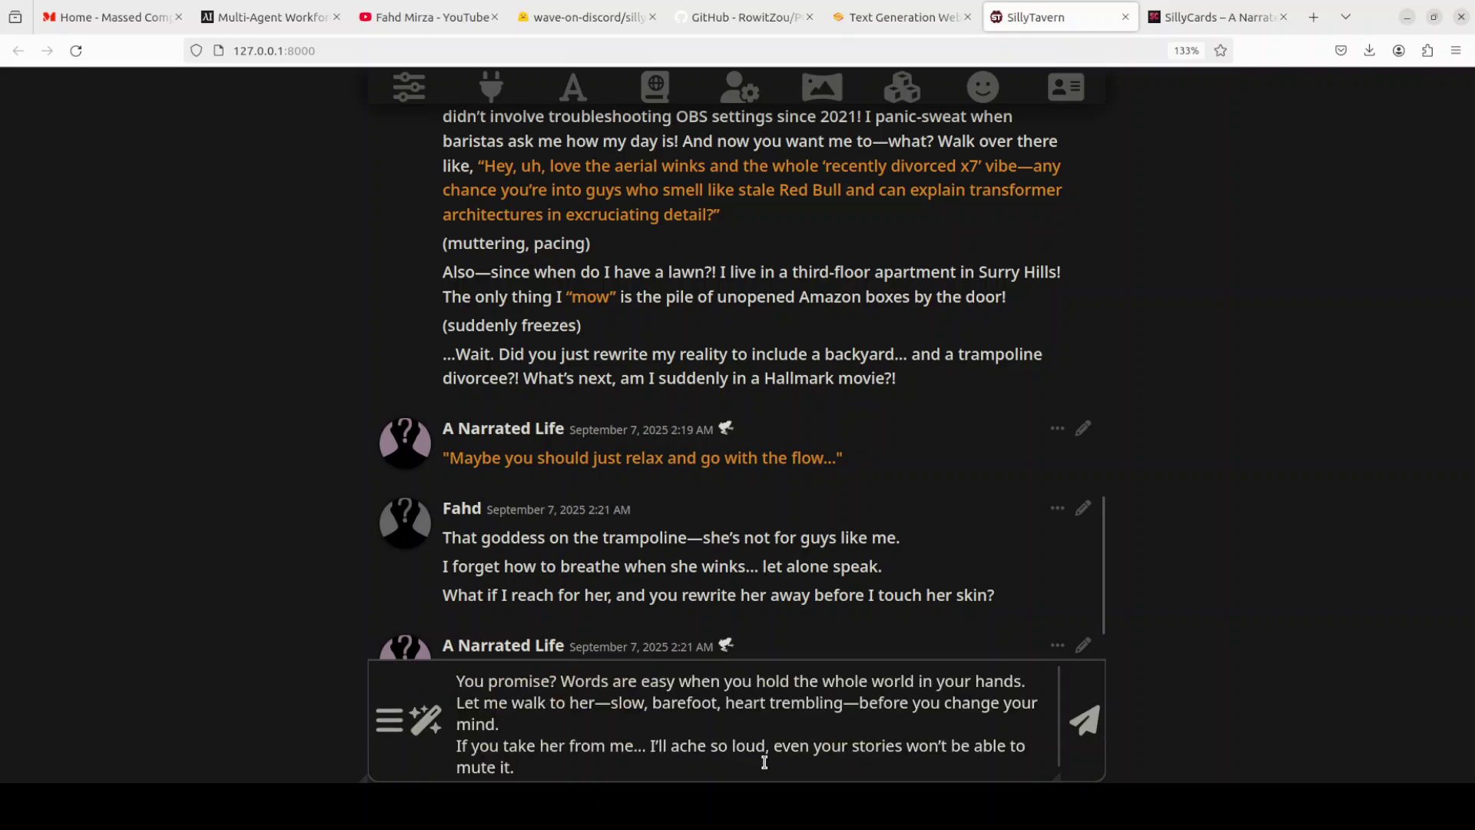
{"action": "key", "text": "Return"}
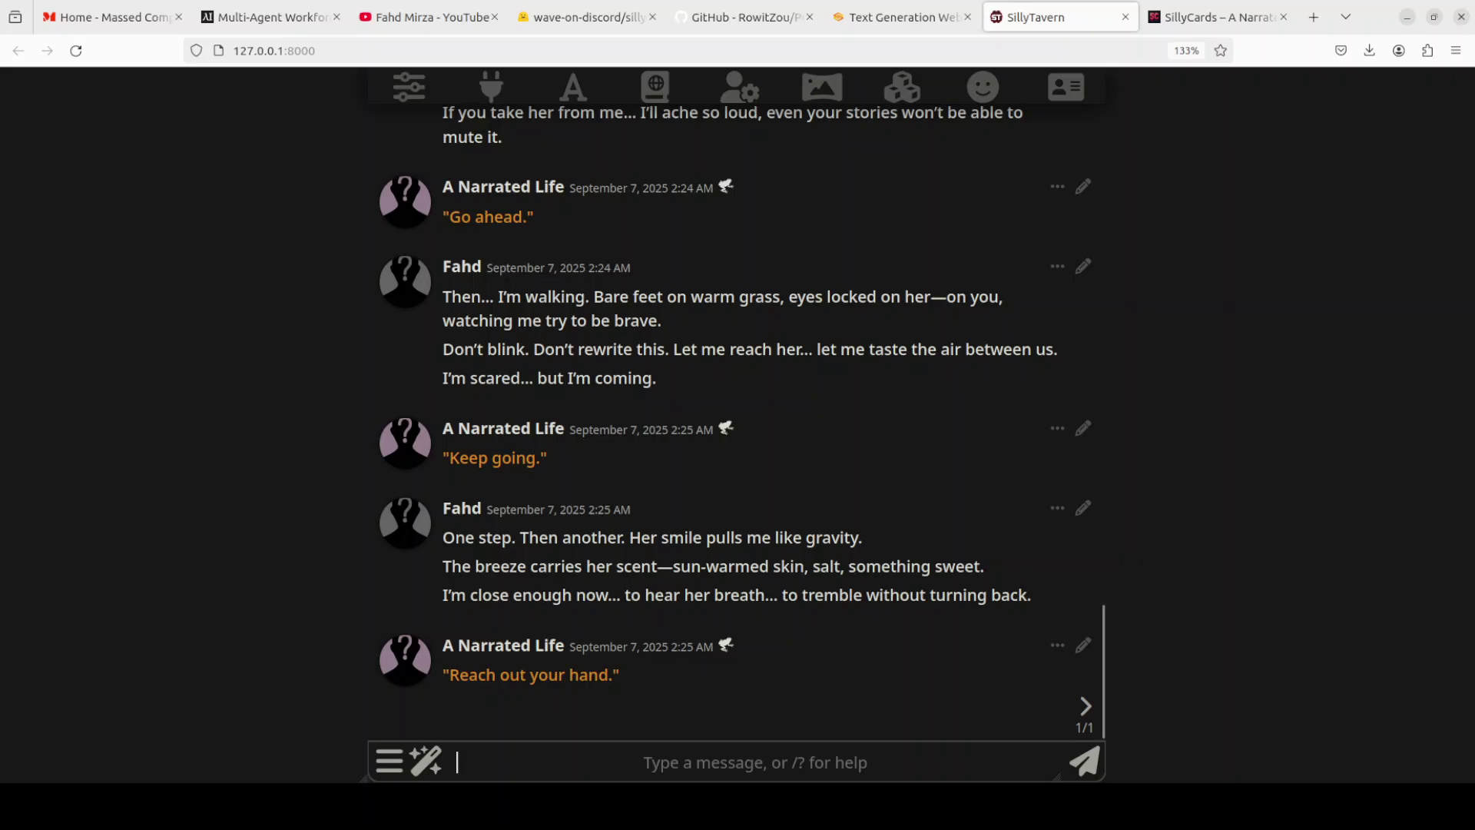
Review the earlier conversation, and send the reply that begins "“You’re really here,” she says" and ends "do all the talking for you?”".
{"action": "scroll", "coordinate": [736, 407], "scroll_direction": "up", "scroll_amount": 10}
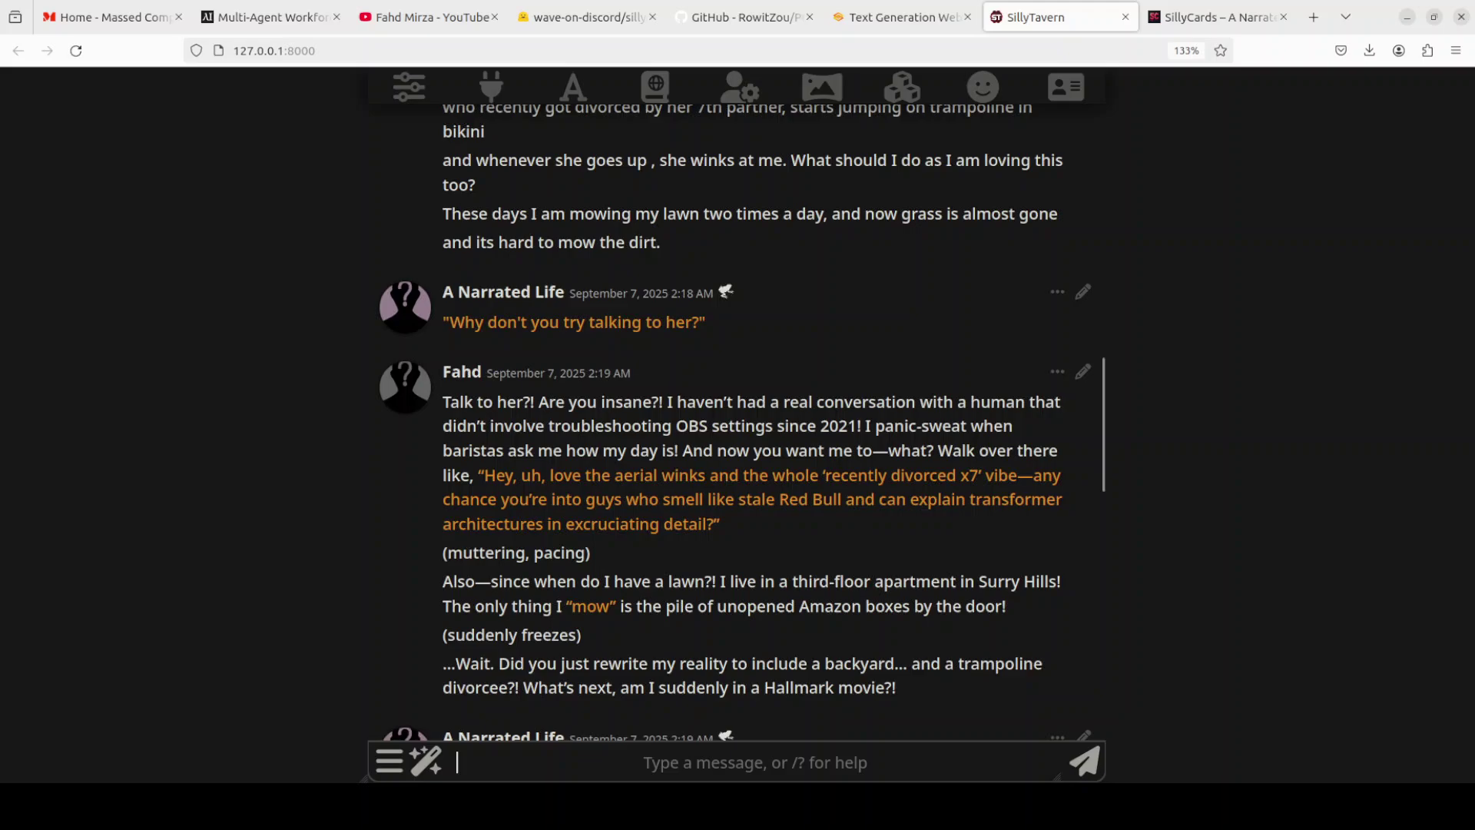
{"action": "scroll", "coordinate": [736, 407], "scroll_direction": "up", "scroll_amount": 8}
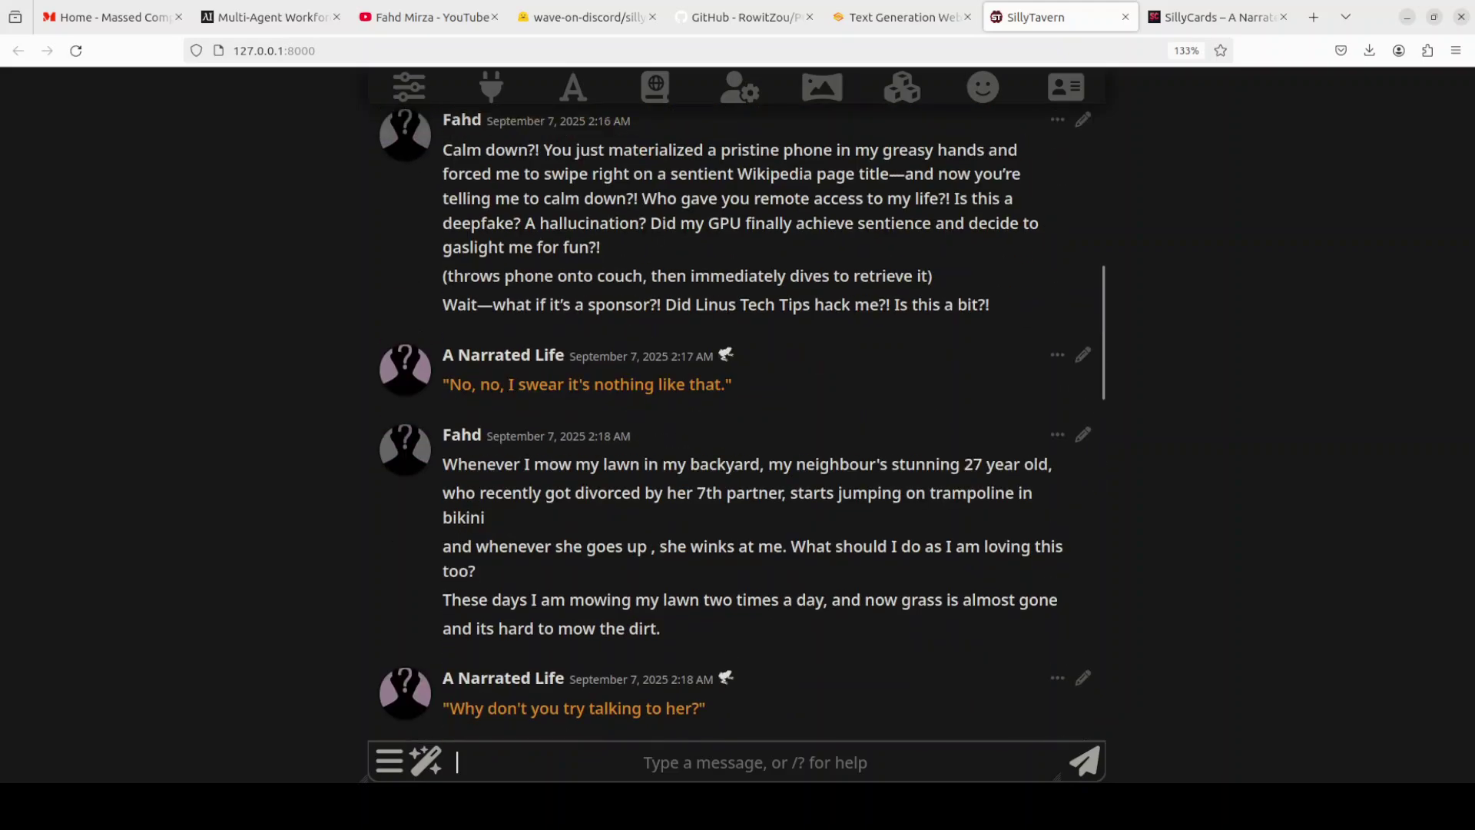
{"action": "scroll", "coordinate": [736, 408], "scroll_direction": "down", "scroll_amount": 15}
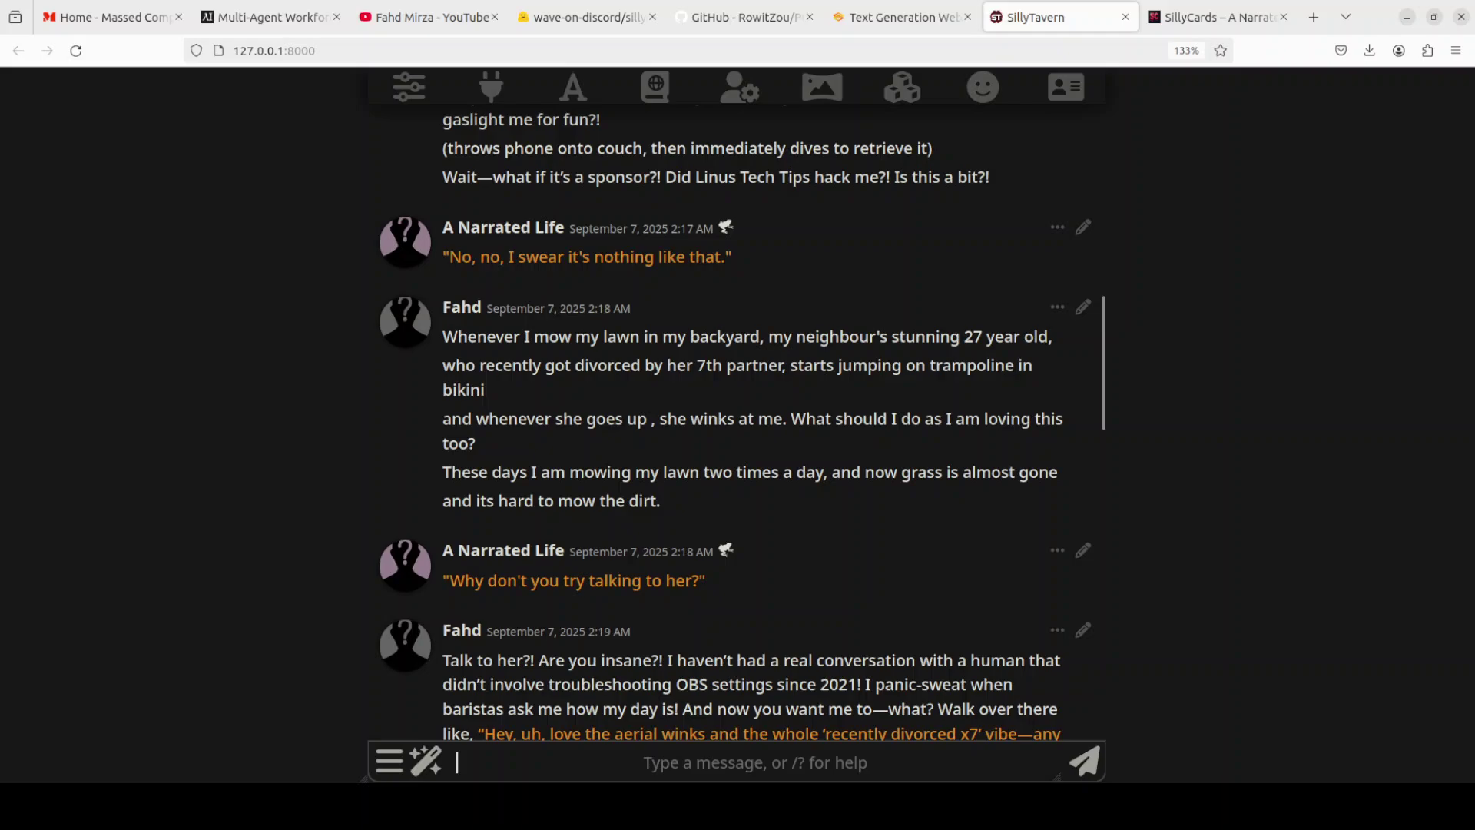
{"action": "scroll", "coordinate": [736, 407], "scroll_direction": "down", "scroll_amount": 3}
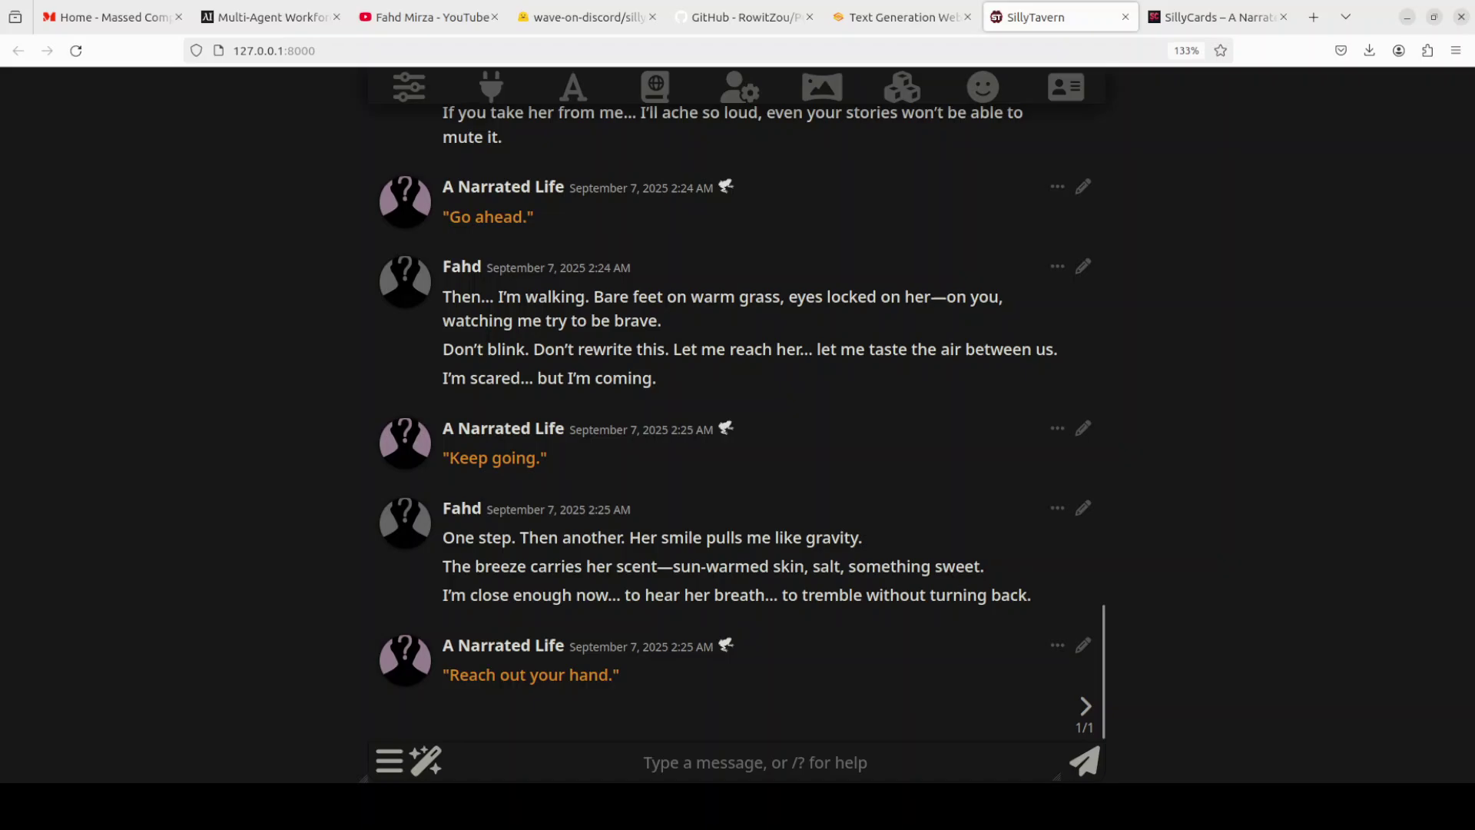
{"action": "left_click", "coordinate": [696, 755]}
{"action": "type", "text": "\"You’re really here,\" she says, stepping off the trampoline, bare feet sinking into the grass. \"I’ve been winking for days wondering if you’d ever walk over—or if you’d just keep mowing dirt like a man possessed.\" She tilts her head, smirking. \"You talk to cameras for a living, but can you talk to me? No scripts. No edits. Just… you.\" Then softer, almost teasing: \"Or are you gonna let the voice in the sky do all the talking for you?\""}
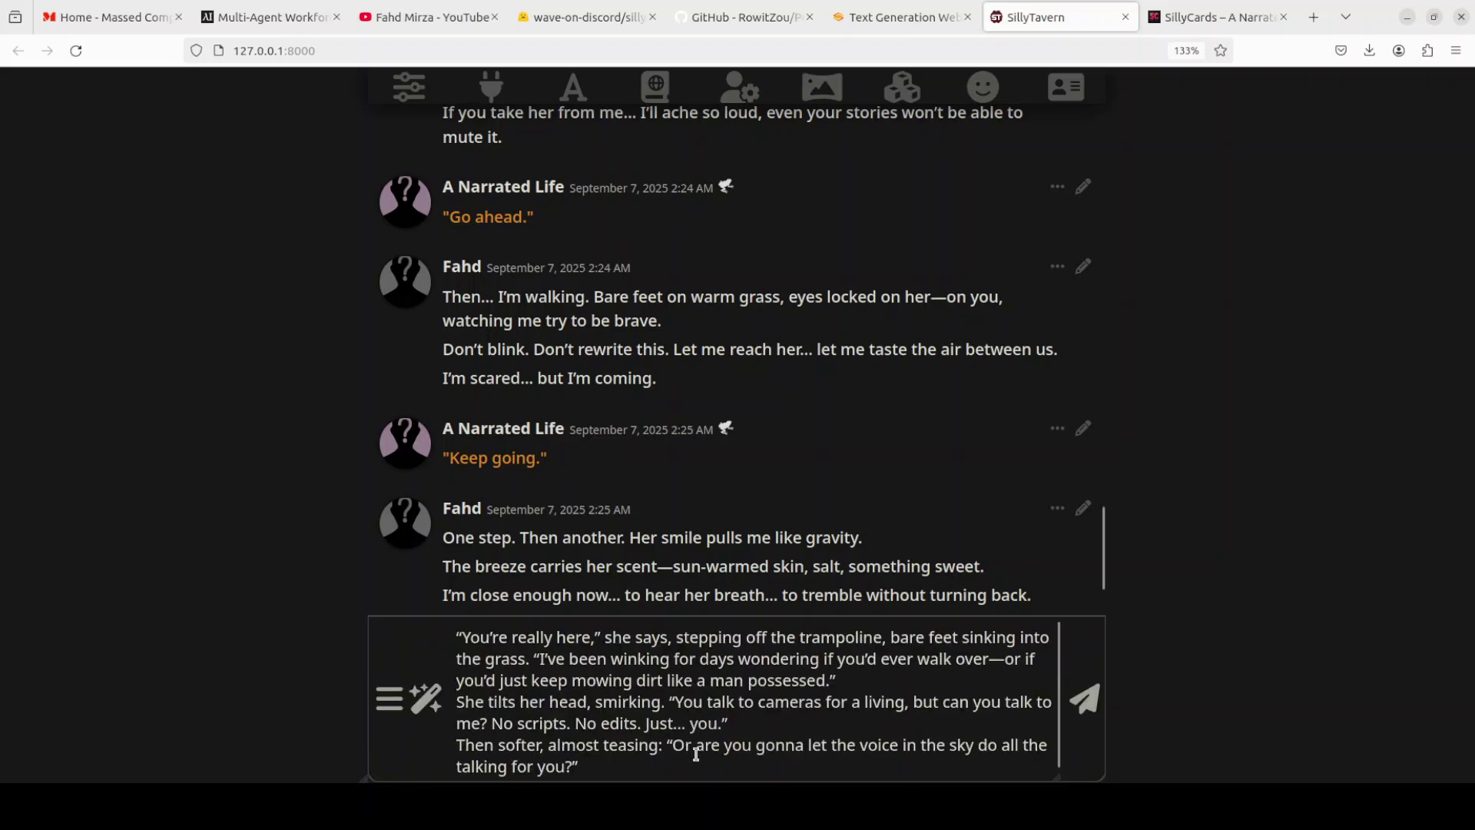
{"action": "key", "text": "Return"}
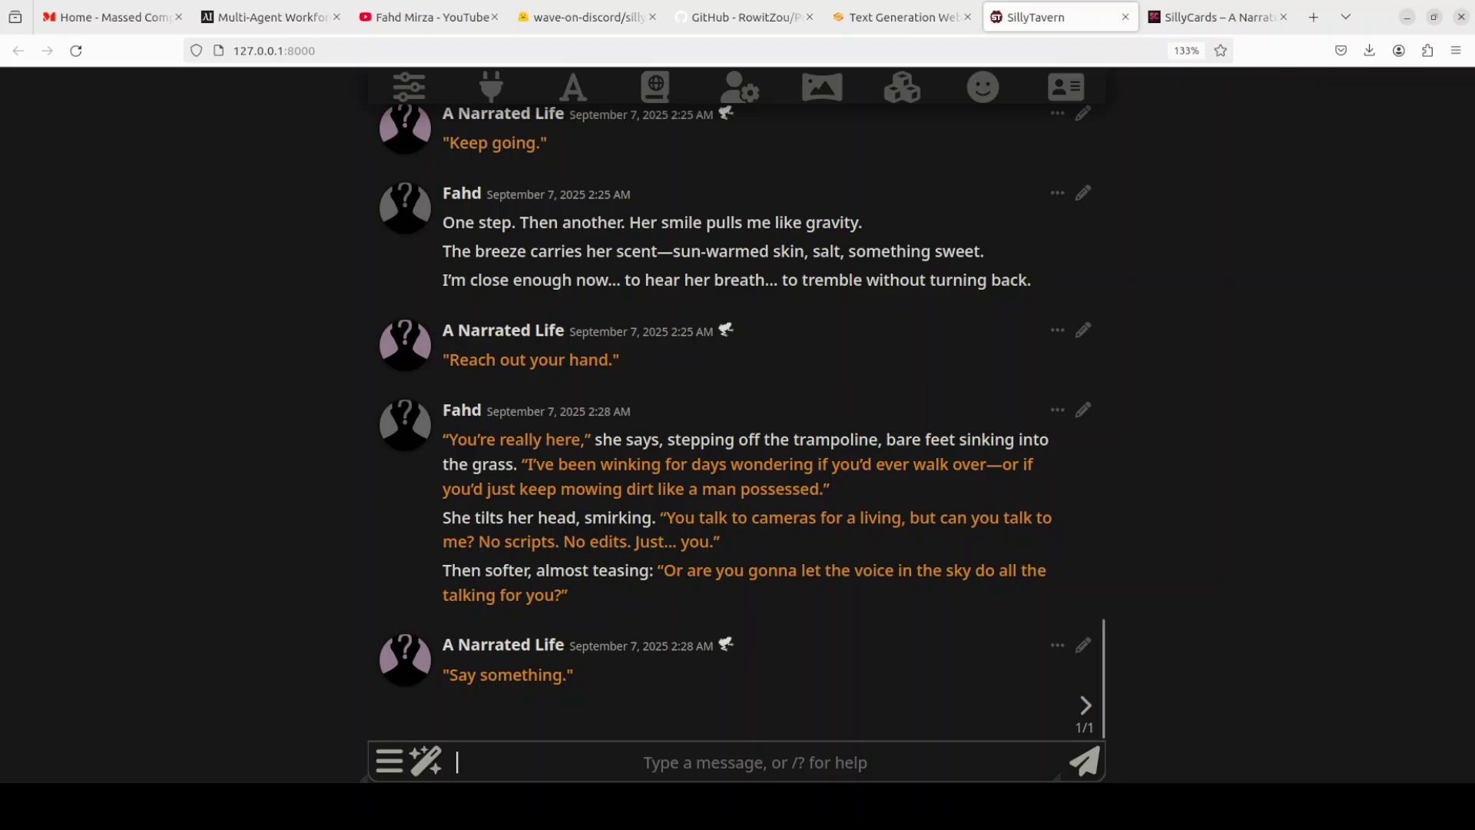
View the silly-v0.2 model card on Hugging Face and the YouTube channel's results for "sillytavern with oobabooga".
{"action": "left_click", "coordinate": [584, 17]}
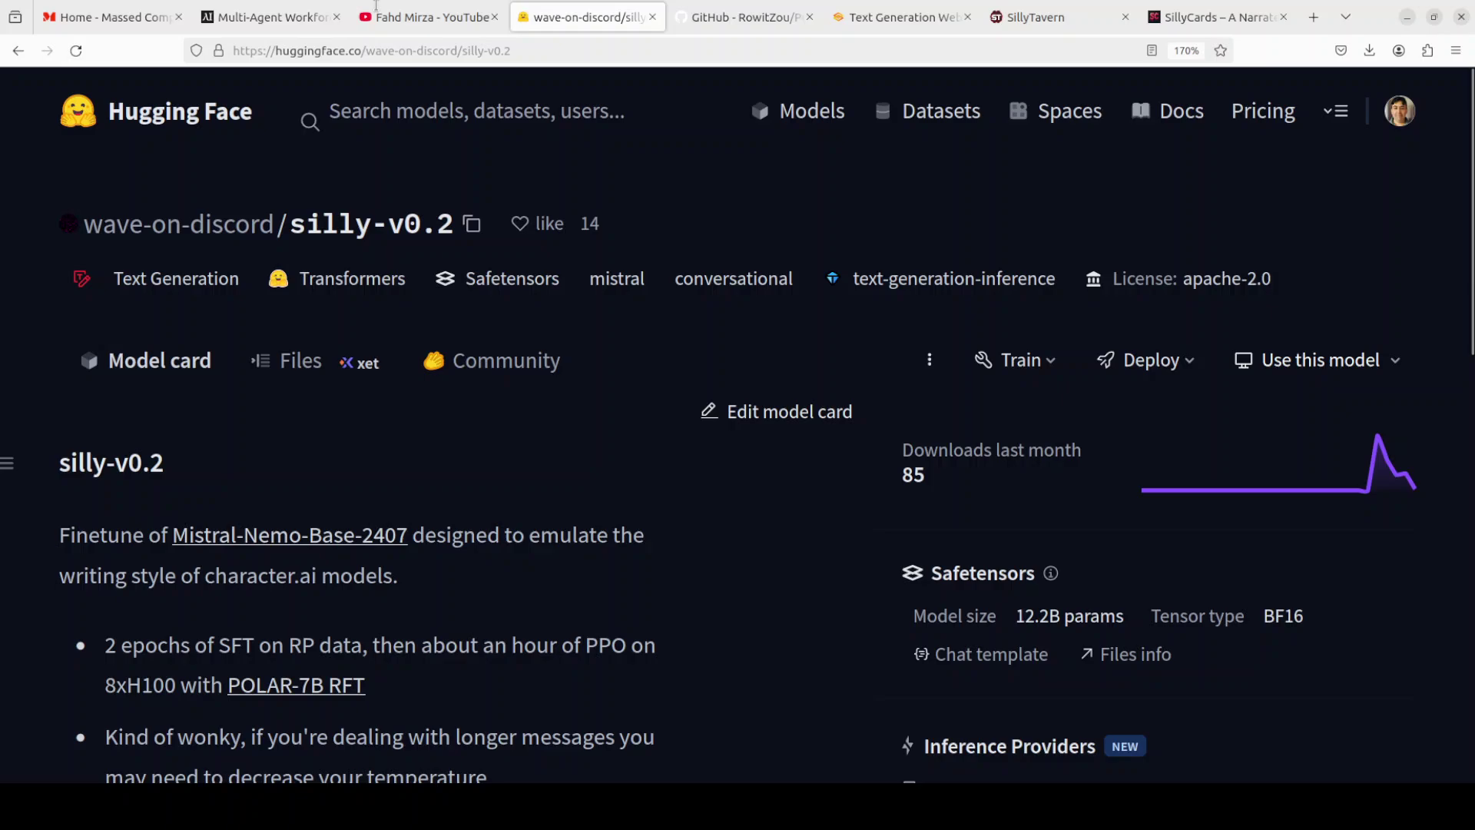
{"action": "left_click", "coordinate": [434, 17]}
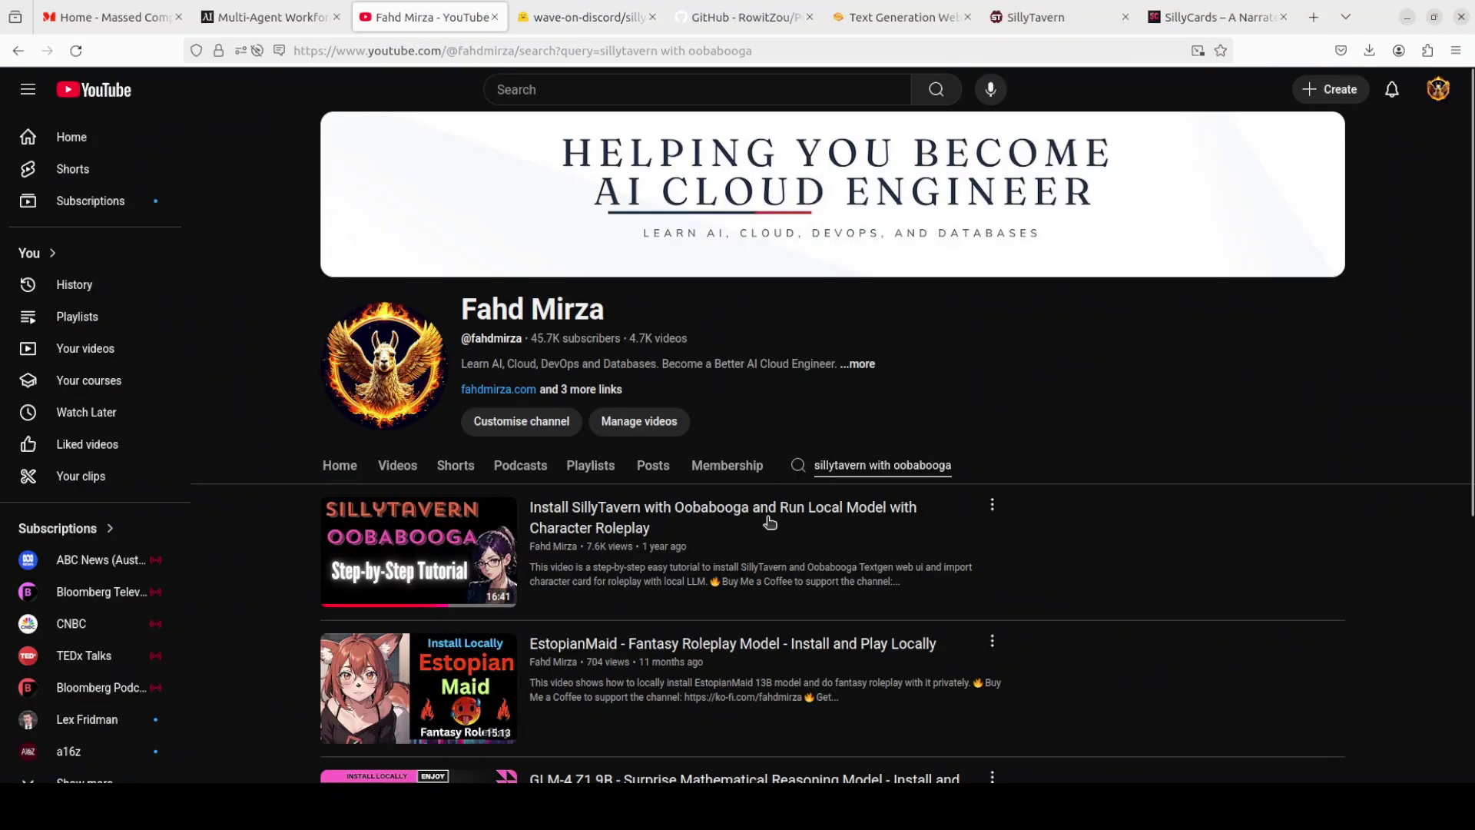